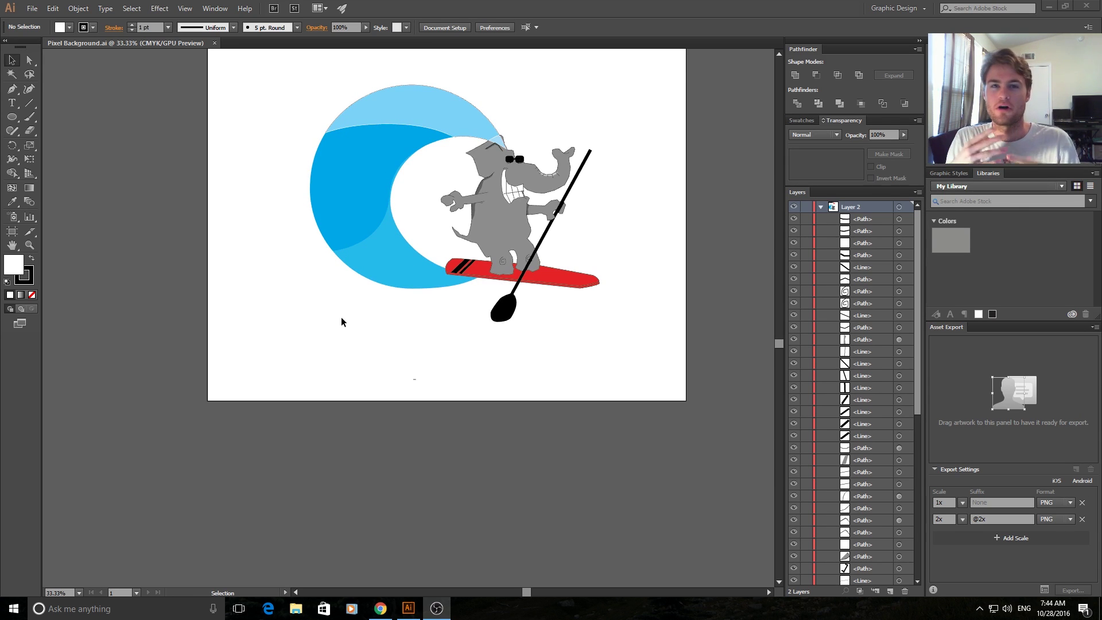
Create a new 2500 × 2500 px document named 'Wave'.
{"action": "left_click", "coordinate": [23, 9]}
{"action": "left_click", "coordinate": [25, 18]}
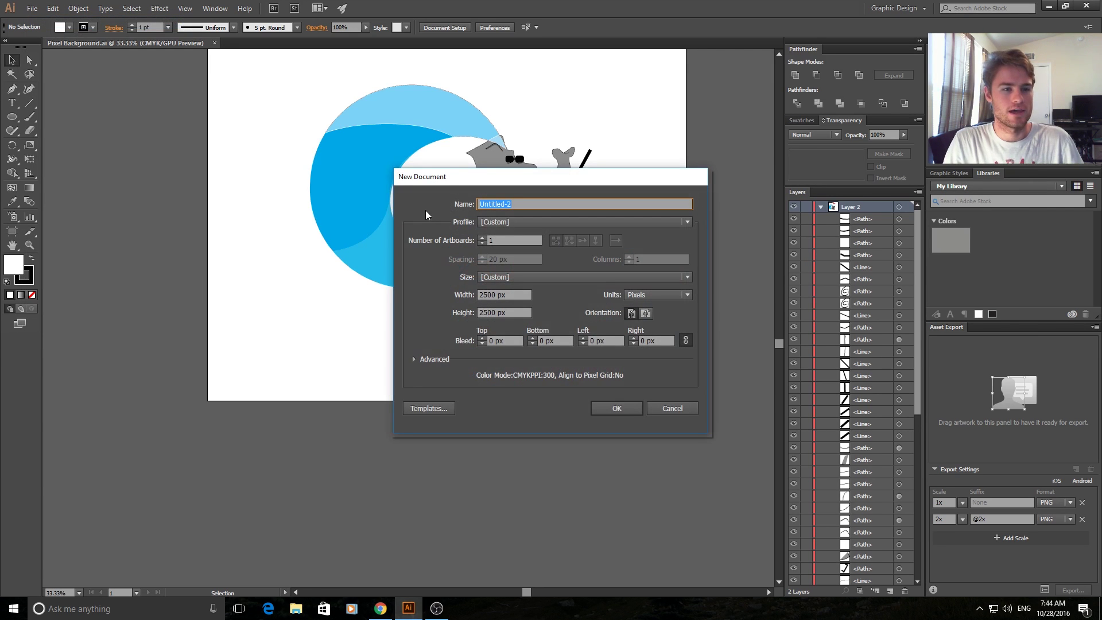
{"action": "type", "text": "Wave"}
{"action": "key", "text": "Return"}
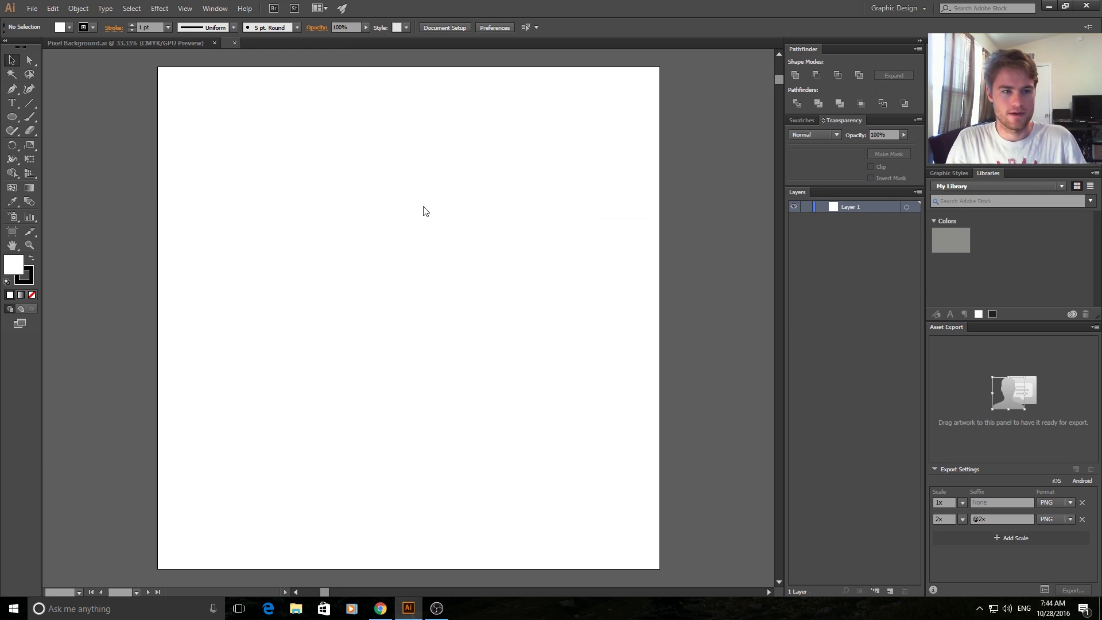
Draw a 1277.14 × 1277.14 px circle on the upper middle of the artboard with the Ellipse tool.
{"action": "left_click", "coordinate": [12, 117]}
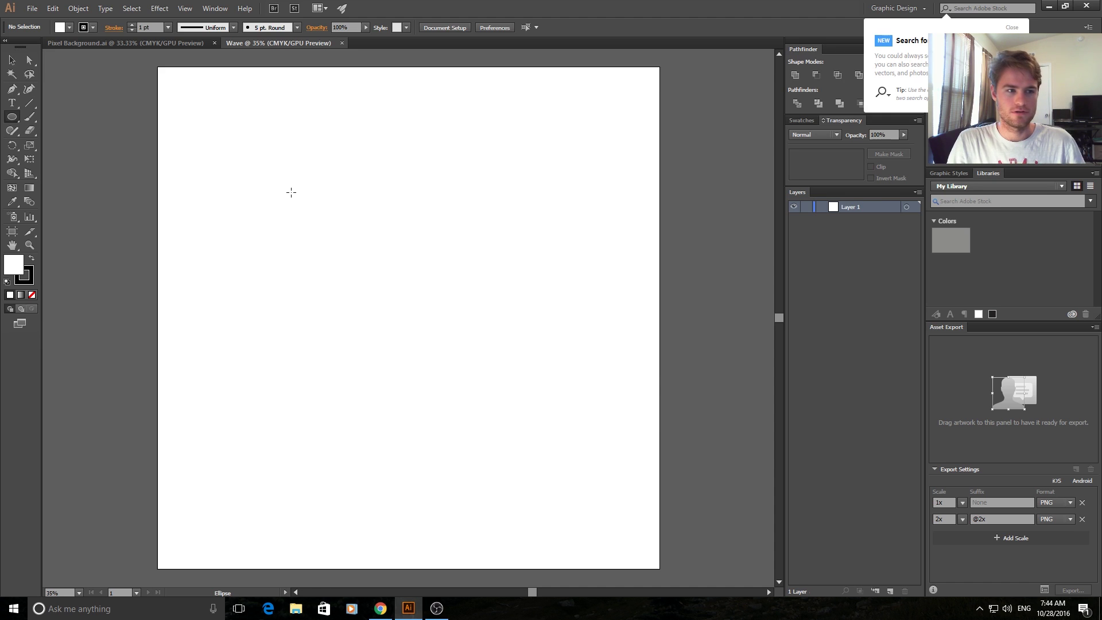
{"action": "left_click_drag", "start_coordinate": [284, 173], "coordinate": [541, 370]}
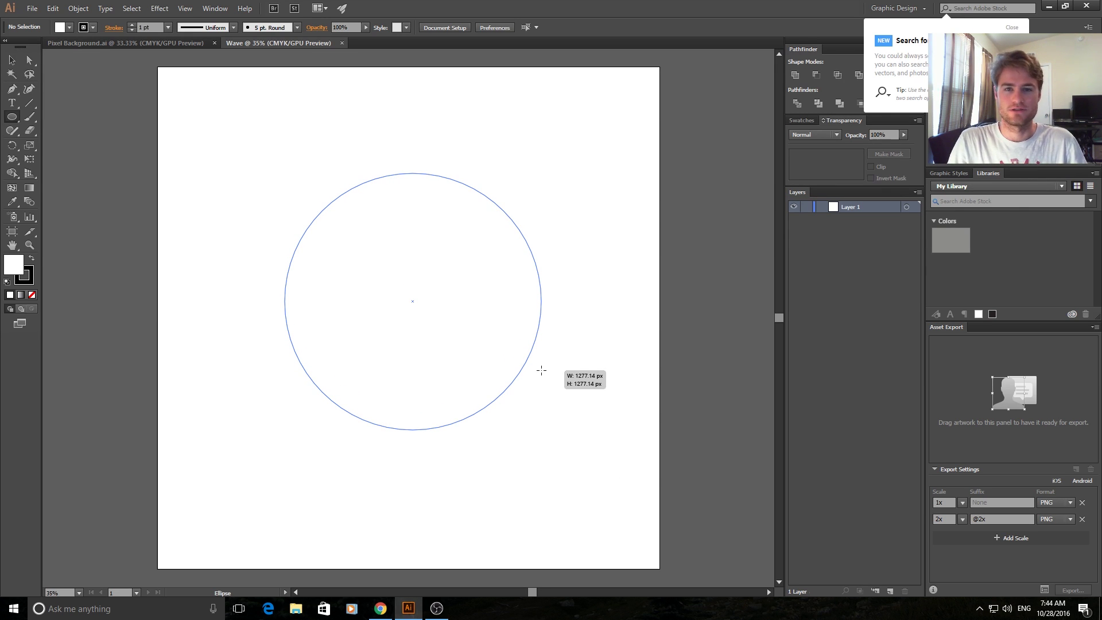
{"action": "left_click_drag", "start_coordinate": [541, 370], "coordinate": [542, 370]}
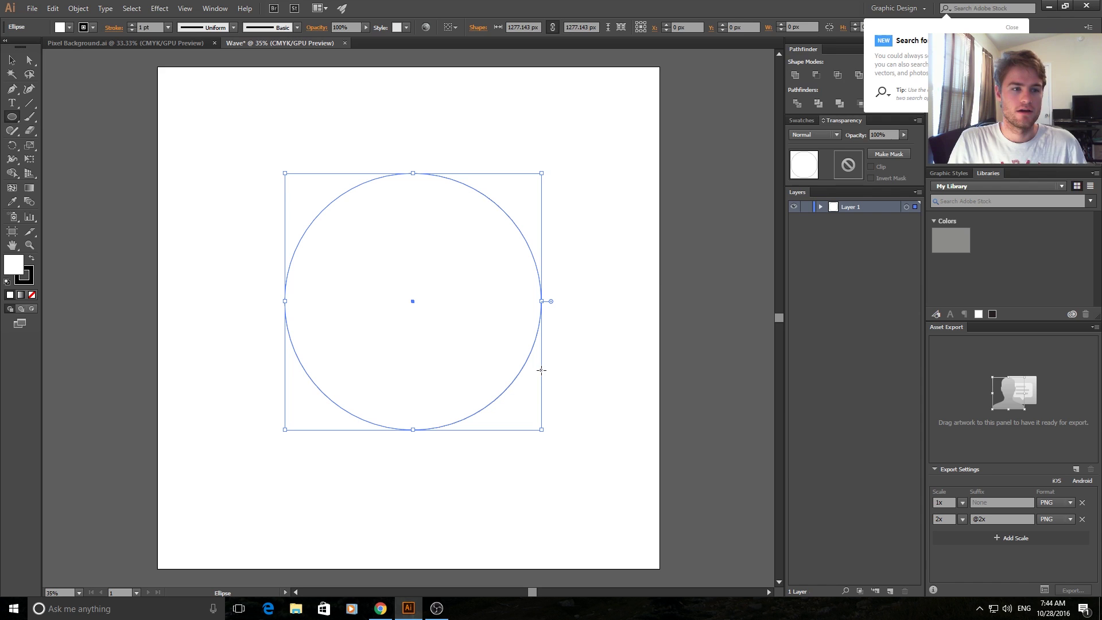
Fill the circle with cyan #2BCDF9 and set its stroke to None.
{"action": "double_click", "coordinate": [10, 268]}
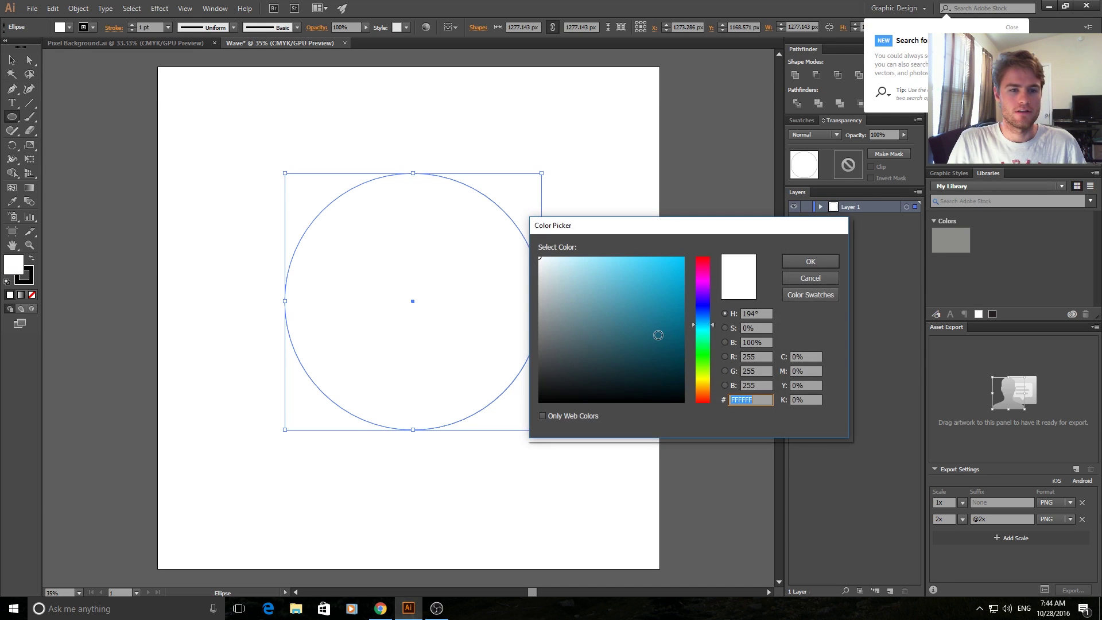
{"action": "left_click_drag", "start_coordinate": [665, 259], "coordinate": [660, 260]}
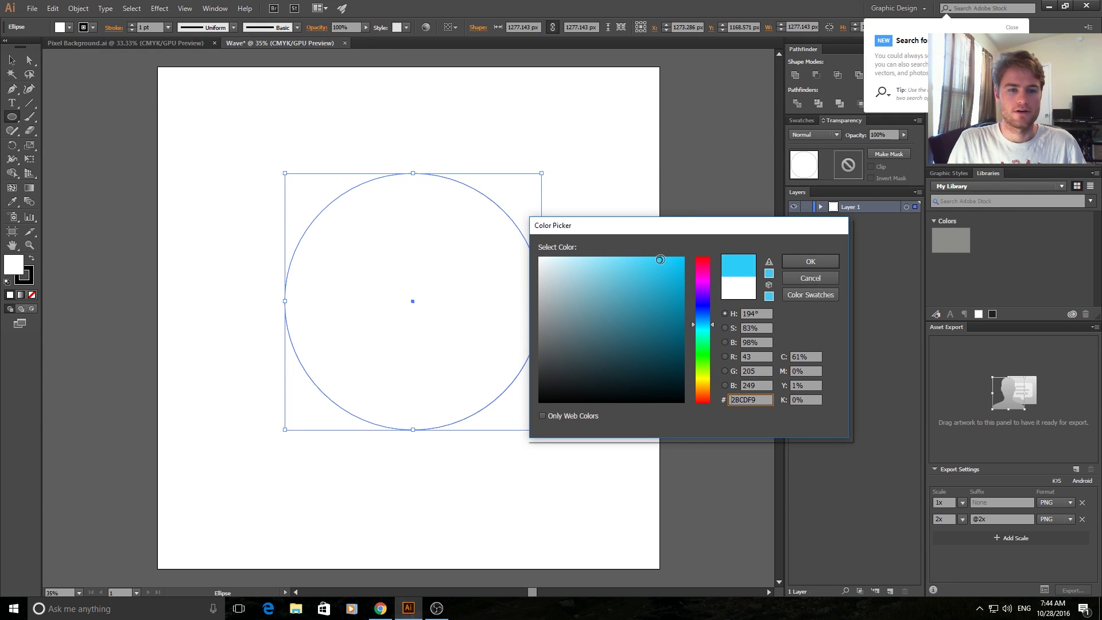
{"action": "left_click", "coordinate": [804, 267]}
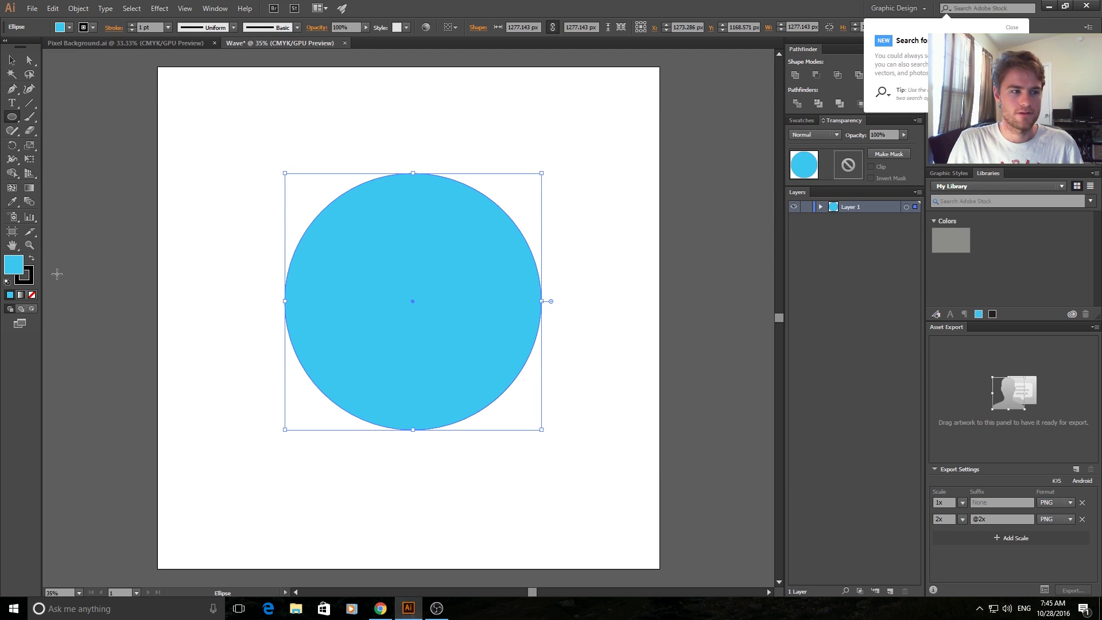
{"action": "left_click", "coordinate": [85, 27]}
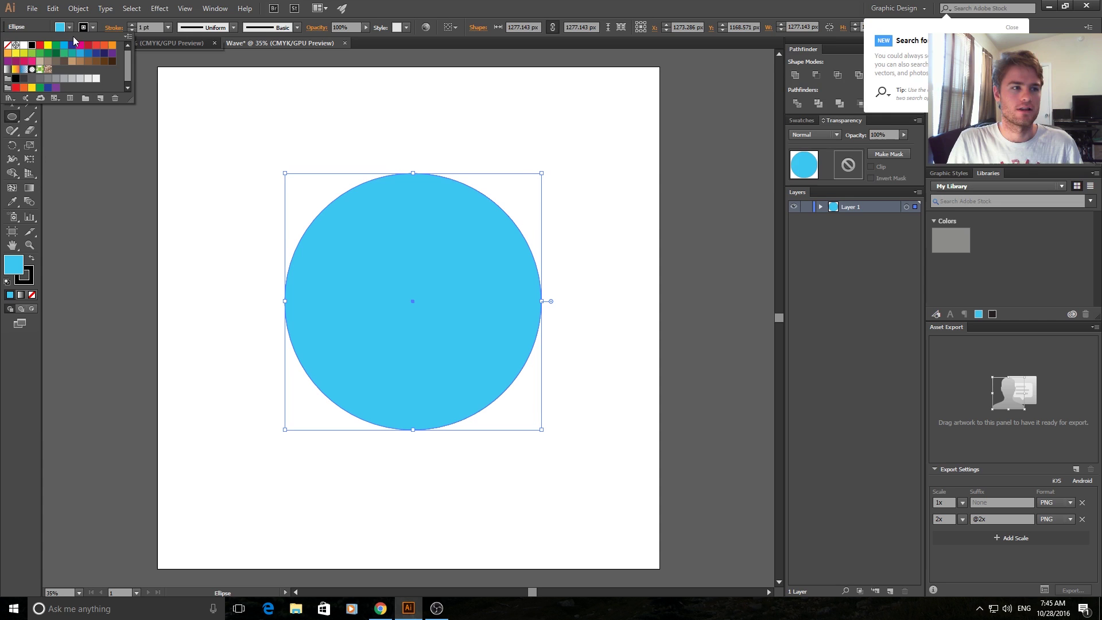
{"action": "left_click", "coordinate": [10, 46]}
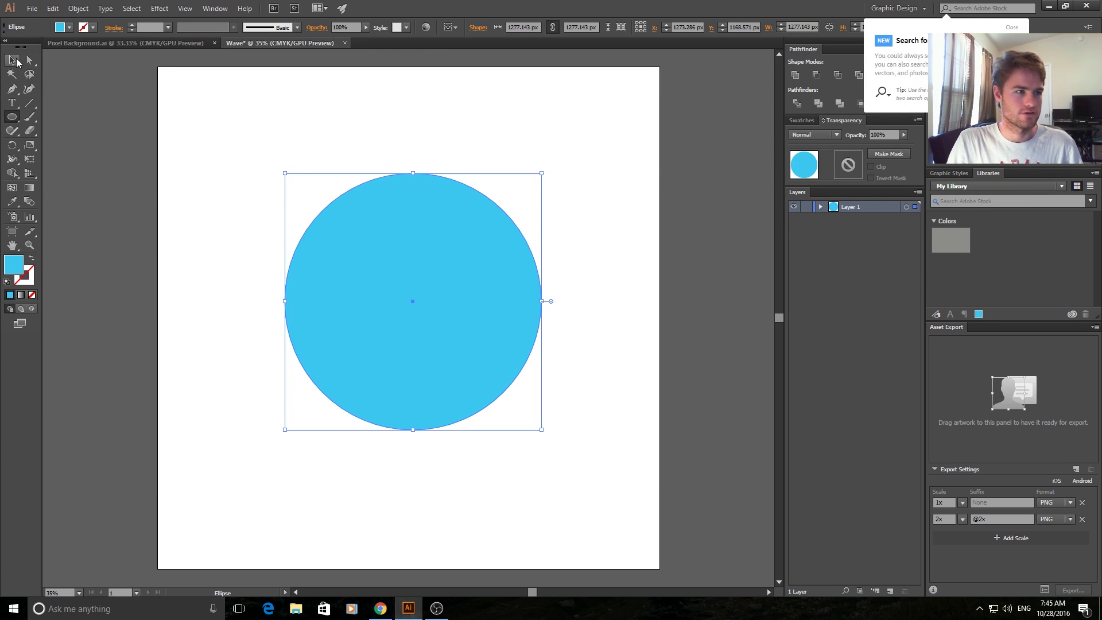
Draw a second ellipse about 1220 × 1008.57 px overlapping the circle's lower right.
{"action": "left_click", "coordinate": [12, 117]}
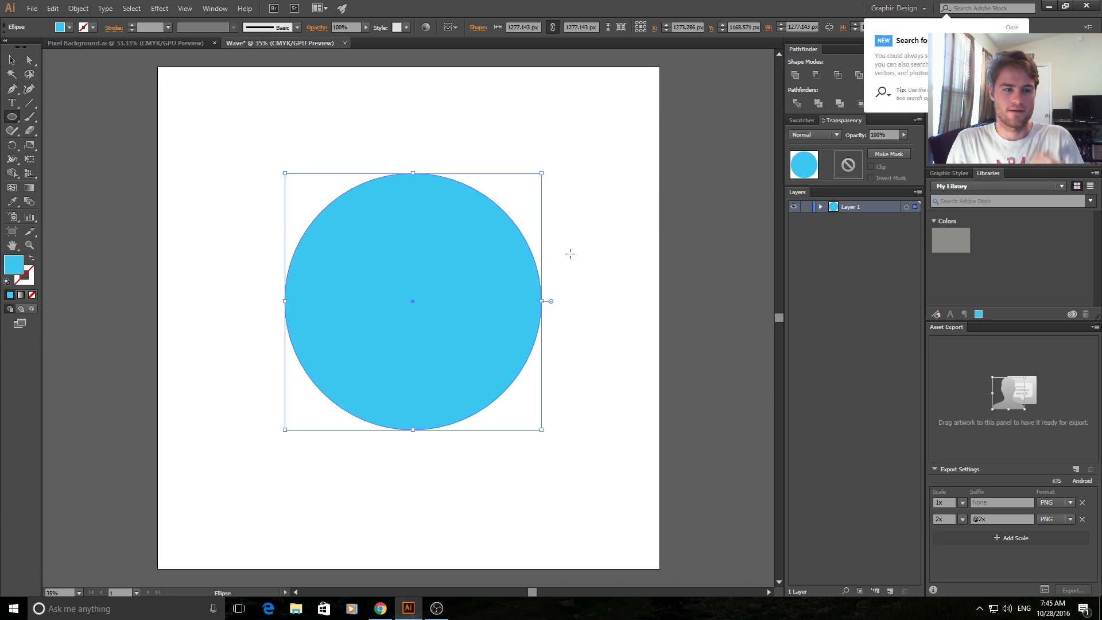
{"action": "left_click_drag", "start_coordinate": [595, 227], "coordinate": [346, 429]}
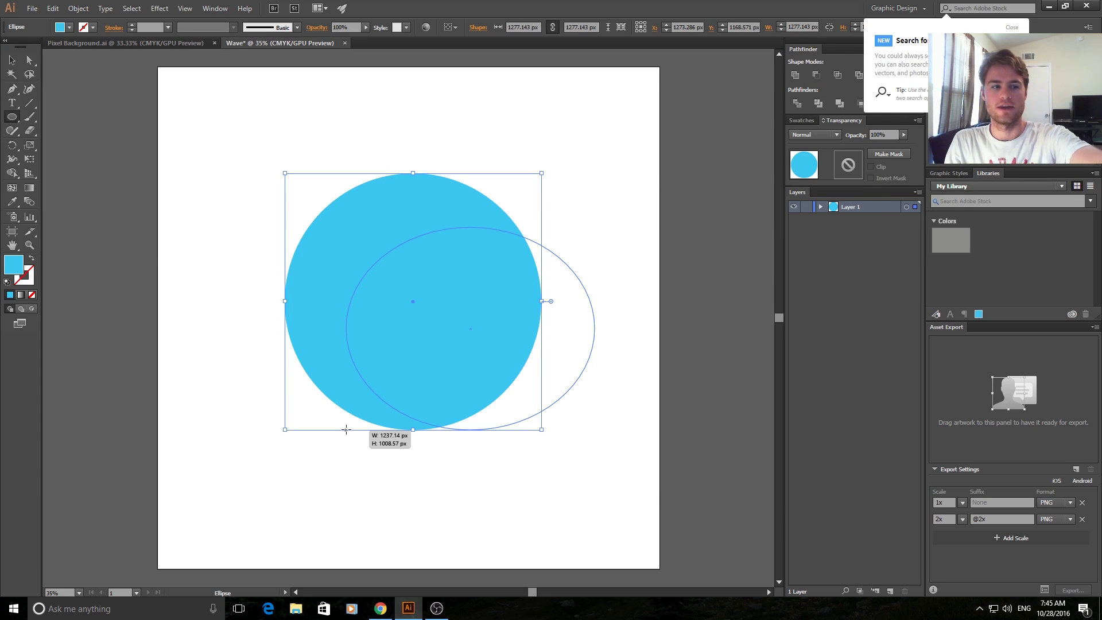
{"action": "left_click_drag", "start_coordinate": [346, 431], "coordinate": [350, 431]}
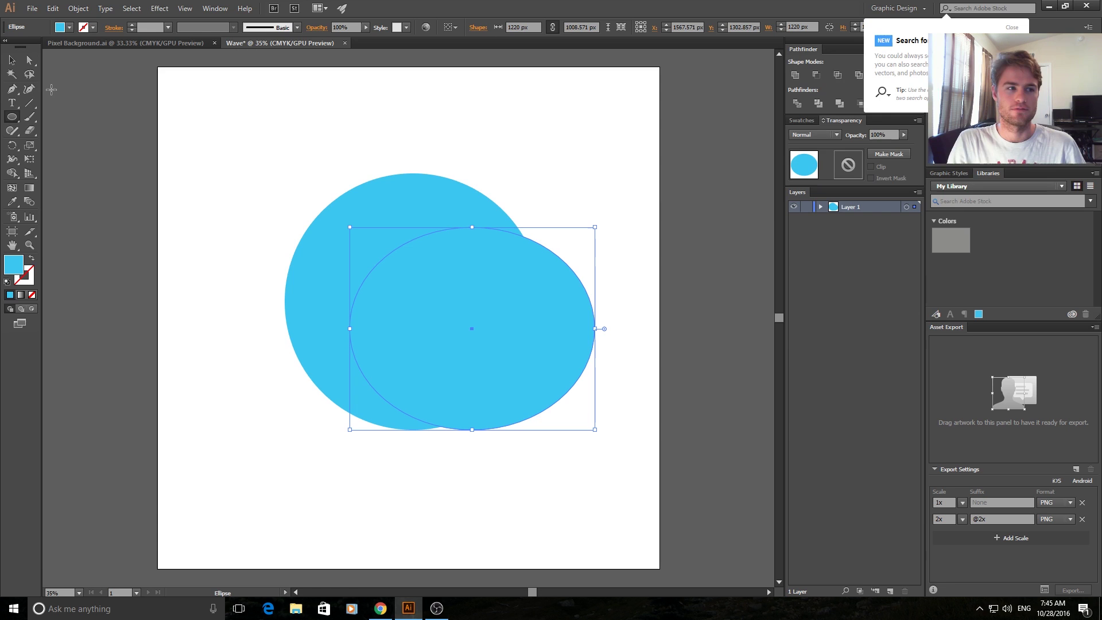
Select both shapes and use Shape Builder to delete the right sliver and the overlapping lens.
{"action": "left_click", "coordinate": [13, 60]}
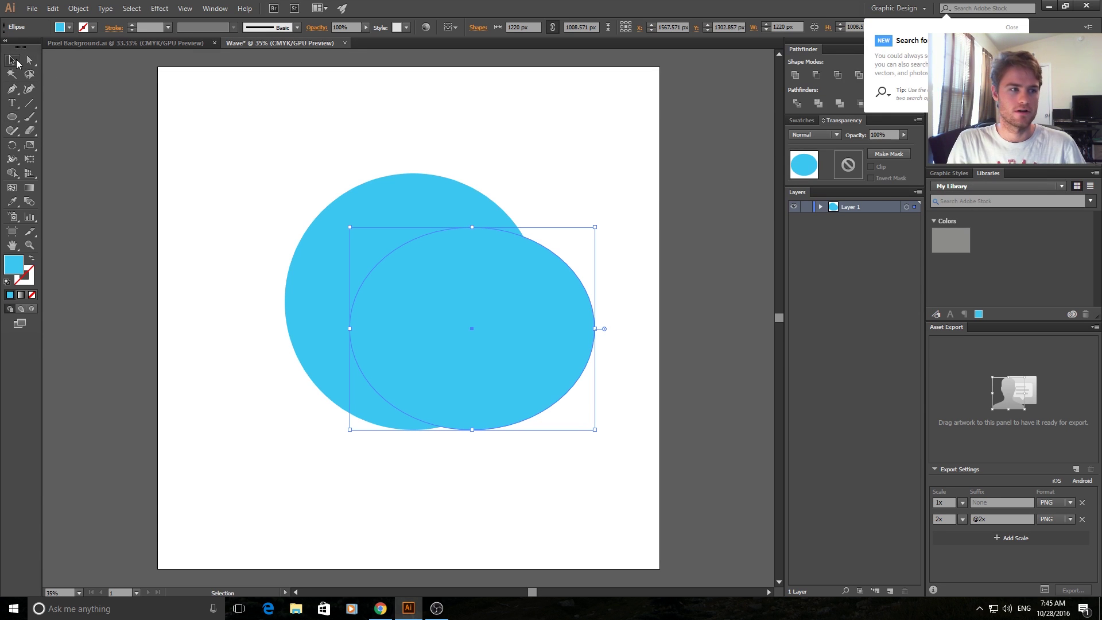
{"action": "left_click_drag", "start_coordinate": [621, 148], "coordinate": [186, 512]}
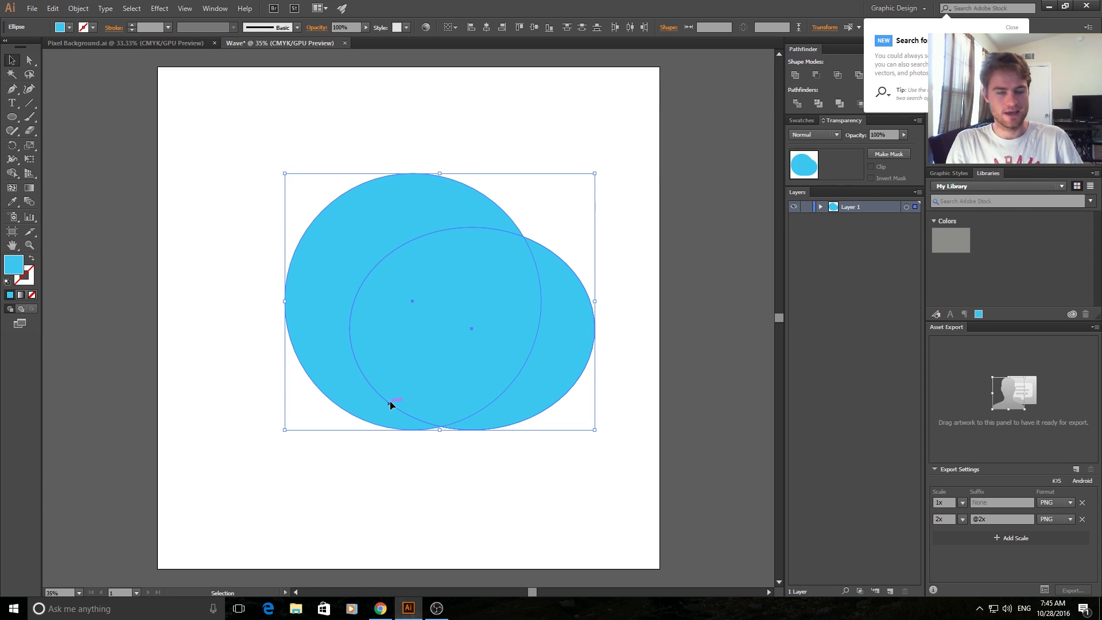
{"action": "key", "text": "shift+m"}
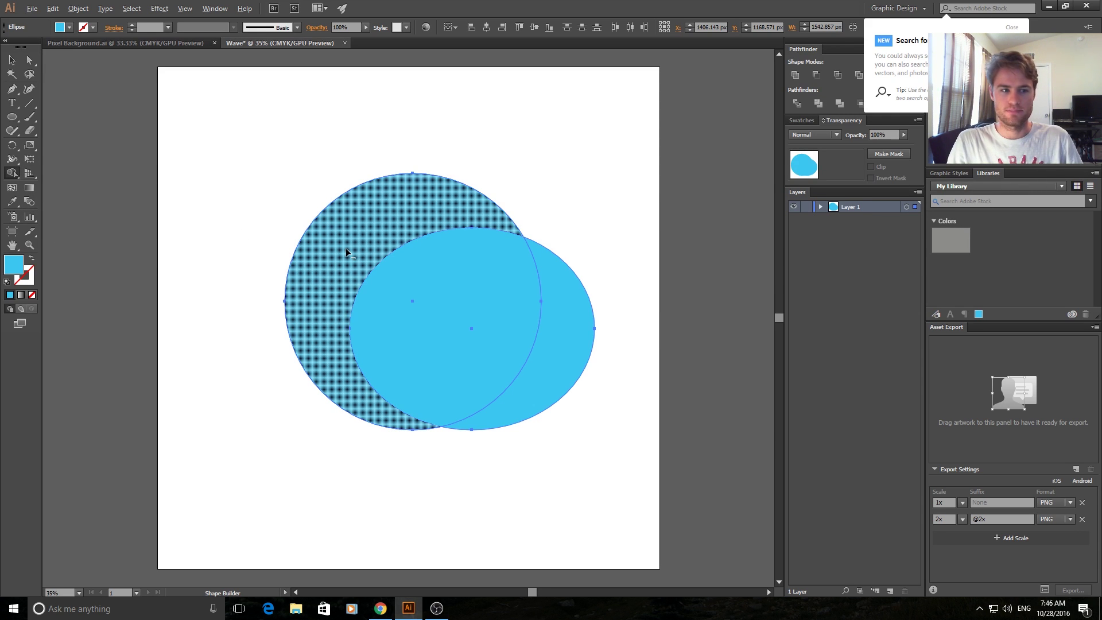
{"action": "key", "text": "alt"}
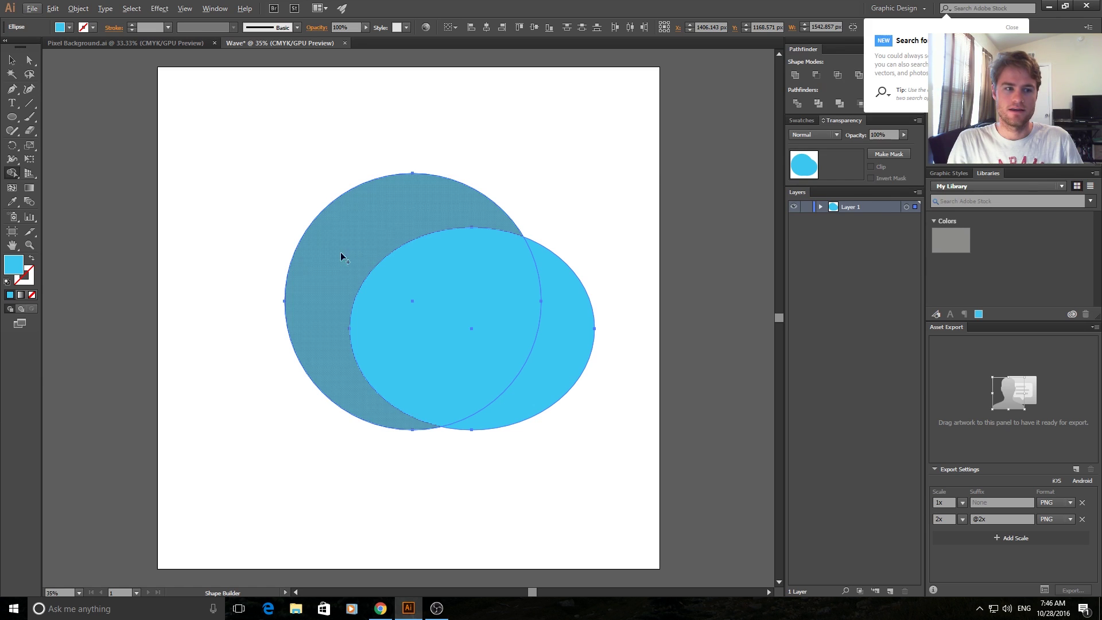
{"action": "key", "text": "alt"}
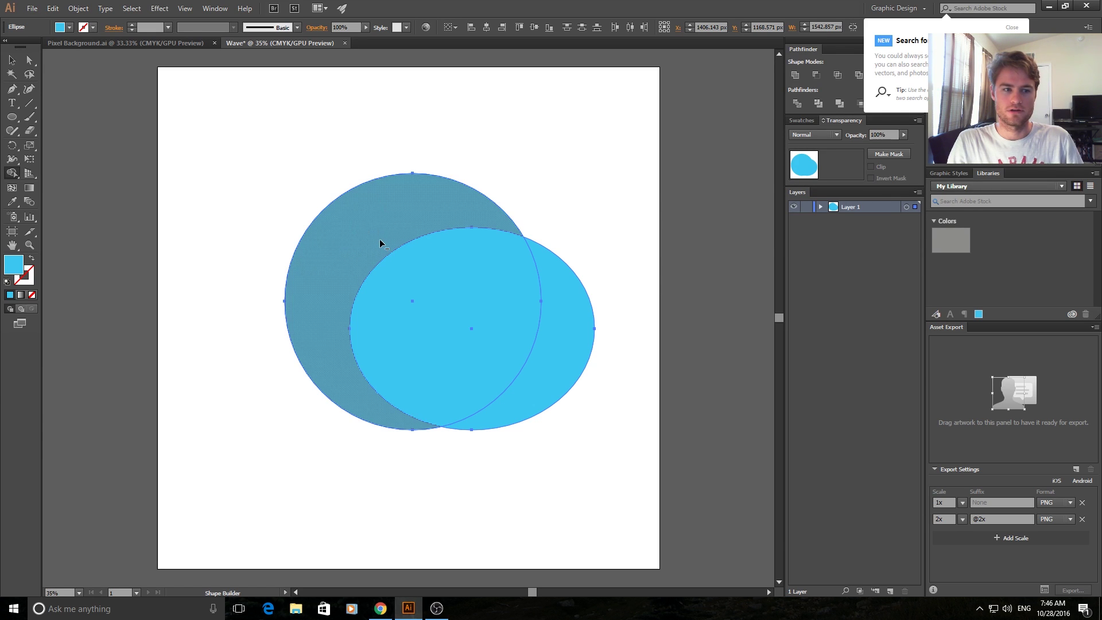
{"action": "left_click", "coordinate": [556, 337], "text": "alt"}
{"action": "left_click", "coordinate": [453, 296], "text": "alt"}
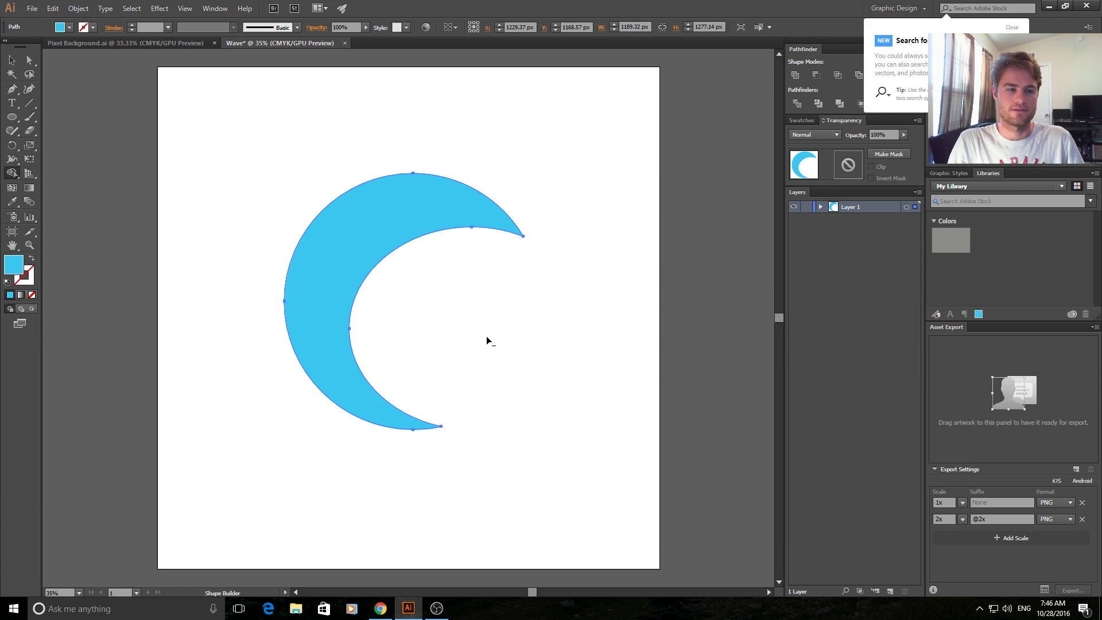
{"action": "left_click", "coordinate": [12, 59]}
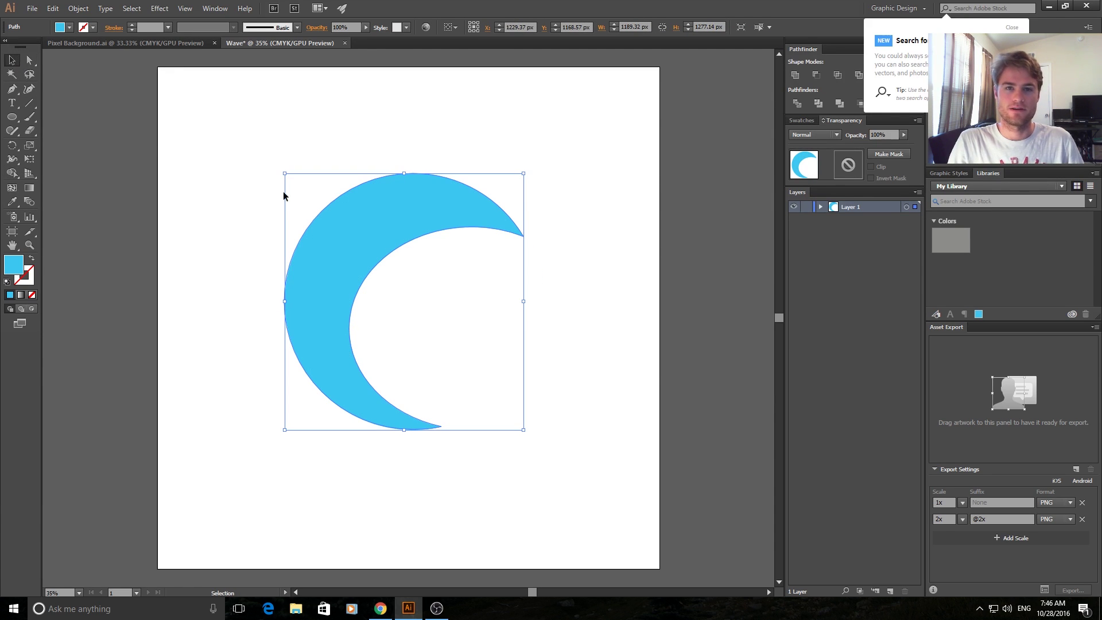
Pen-draw a closed angular polygon over the crescent's top, extending right like a wave crest.
{"action": "left_click", "coordinate": [606, 316]}
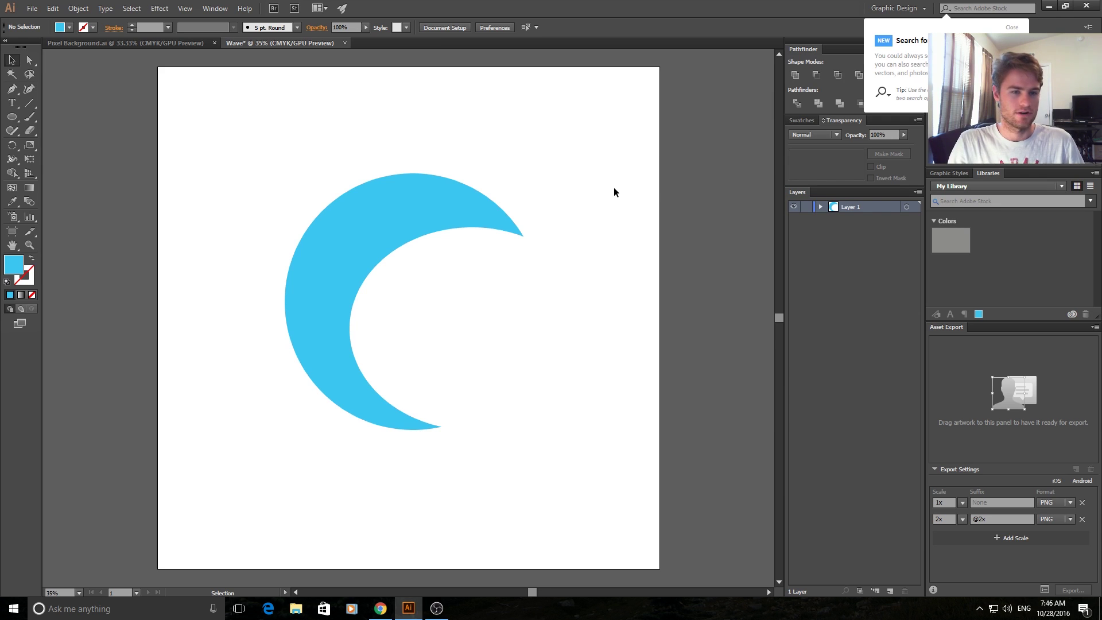
{"action": "left_click", "coordinate": [12, 90]}
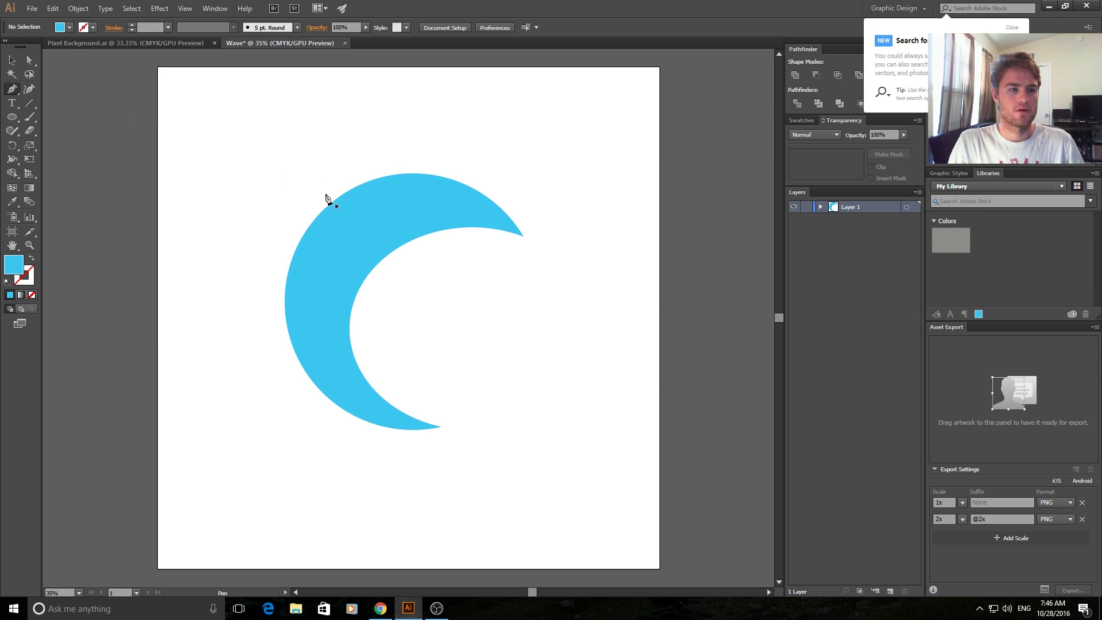
{"action": "left_click", "coordinate": [317, 191]}
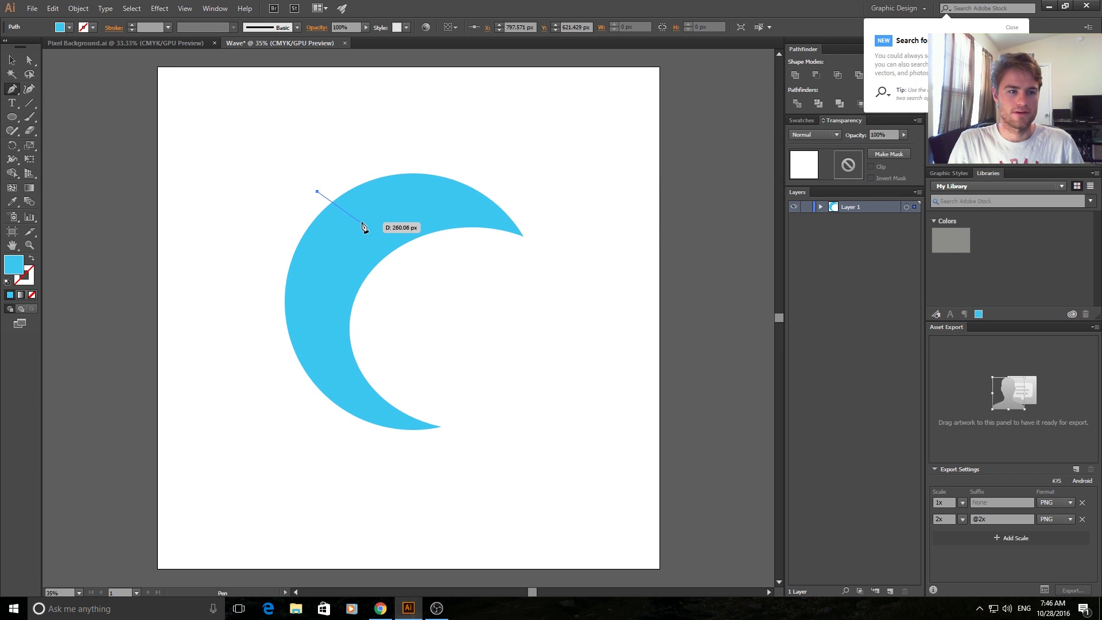
{"action": "left_click_drag", "start_coordinate": [361, 222], "coordinate": [371, 246]}
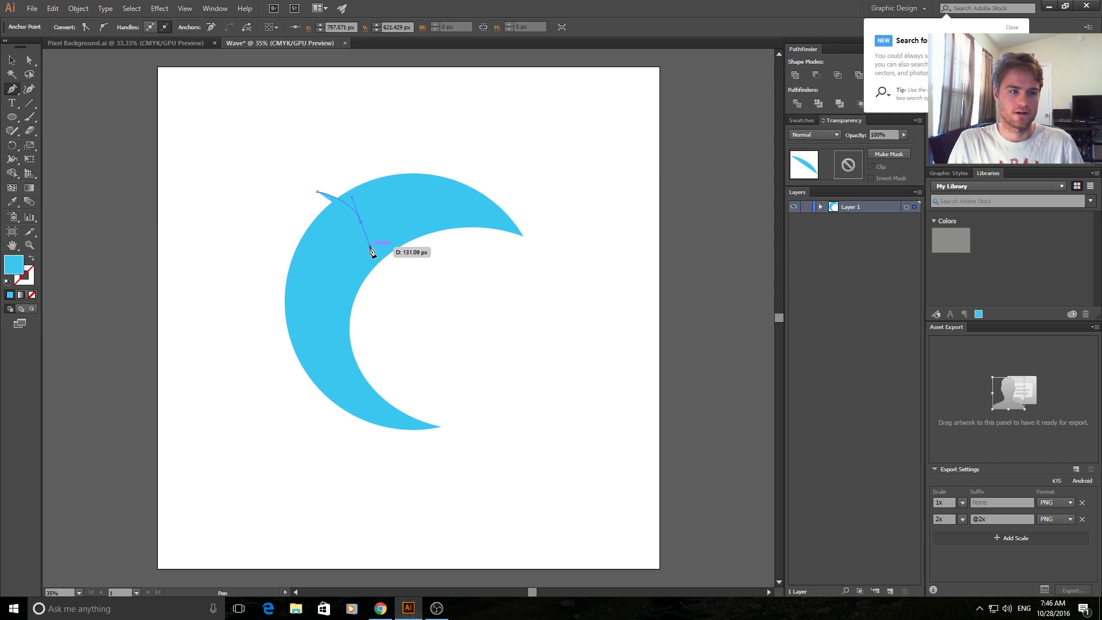
{"action": "left_click", "coordinate": [403, 267]}
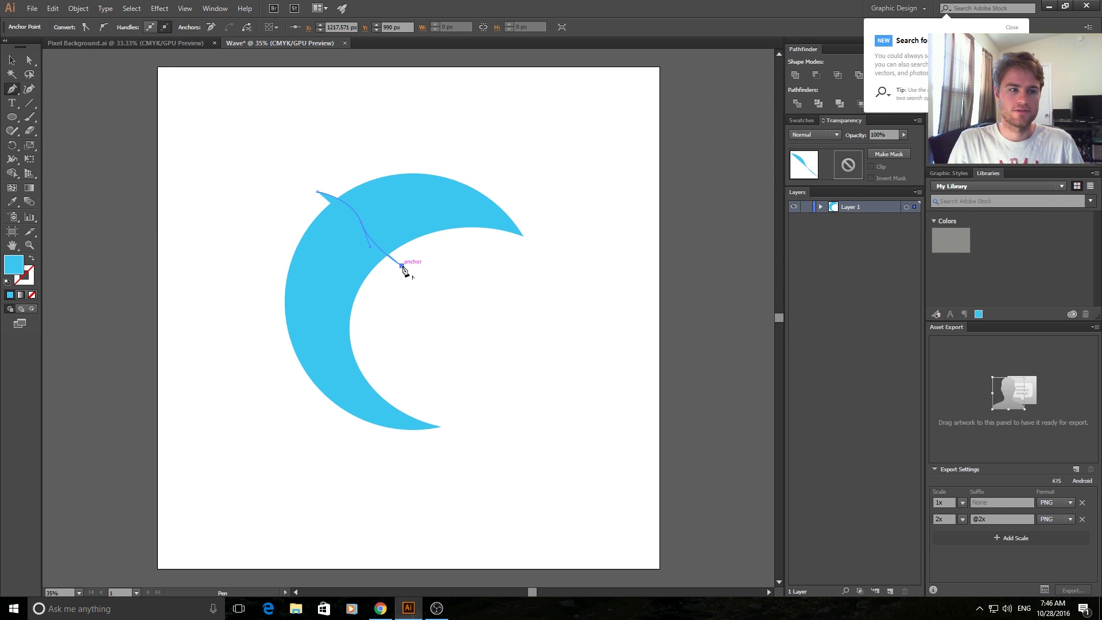
{"action": "left_click", "coordinate": [572, 245]}
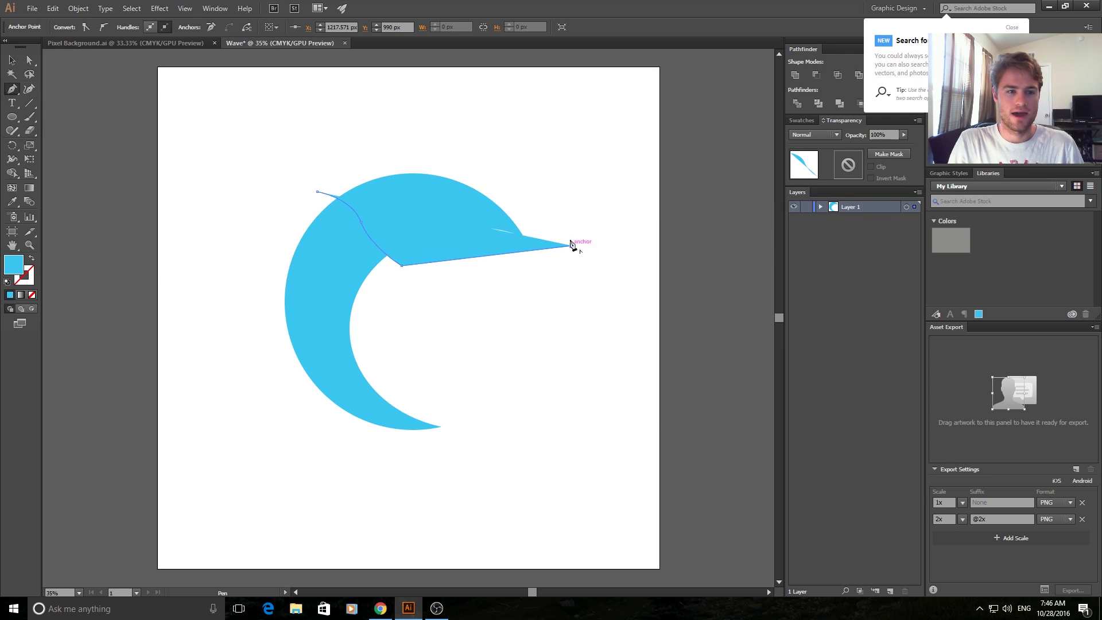
{"action": "left_click", "coordinate": [541, 164]}
{"action": "left_click", "coordinate": [450, 122]}
{"action": "left_click", "coordinate": [362, 131]}
{"action": "left_click", "coordinate": [299, 163]}
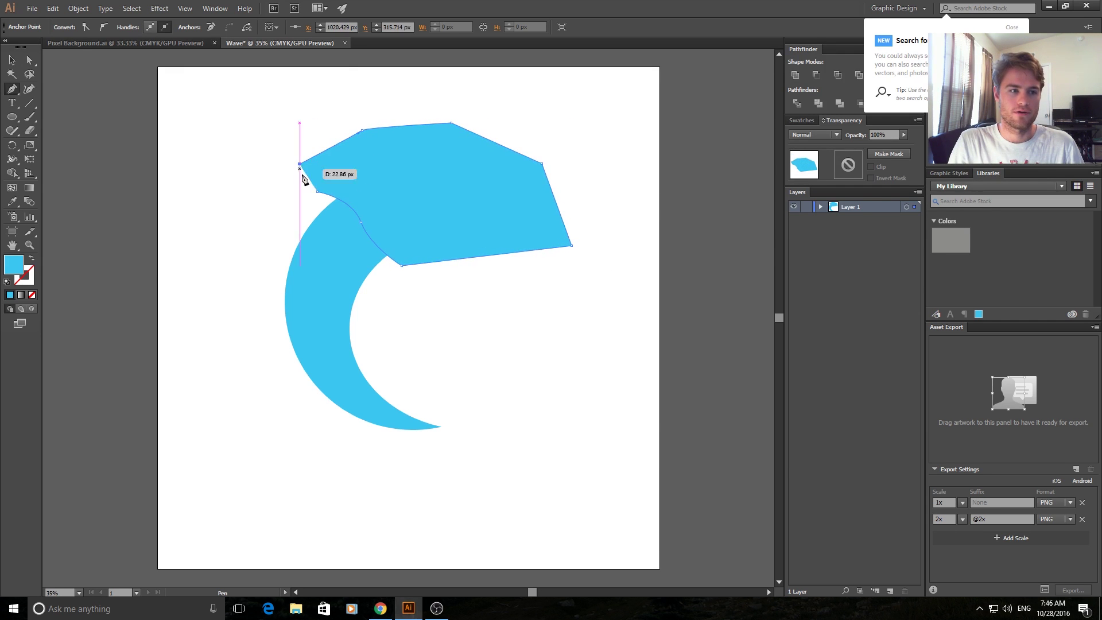
{"action": "left_click_drag", "start_coordinate": [322, 201], "coordinate": [319, 189]}
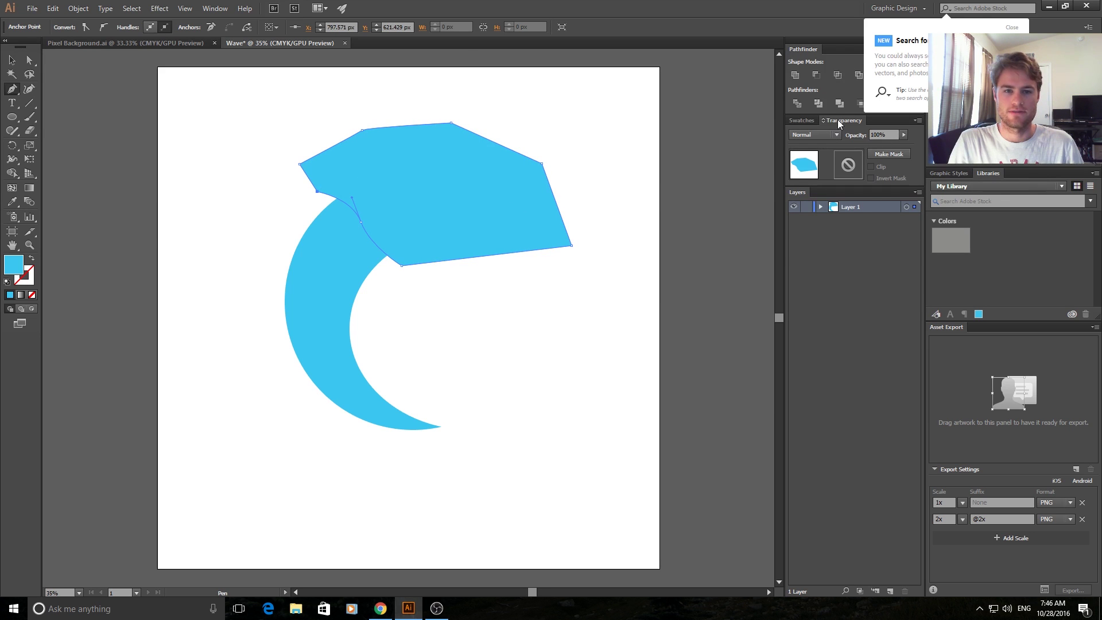
Set the polygon's Transparency blend mode to Screen.
{"action": "left_click", "coordinate": [214, 9]}
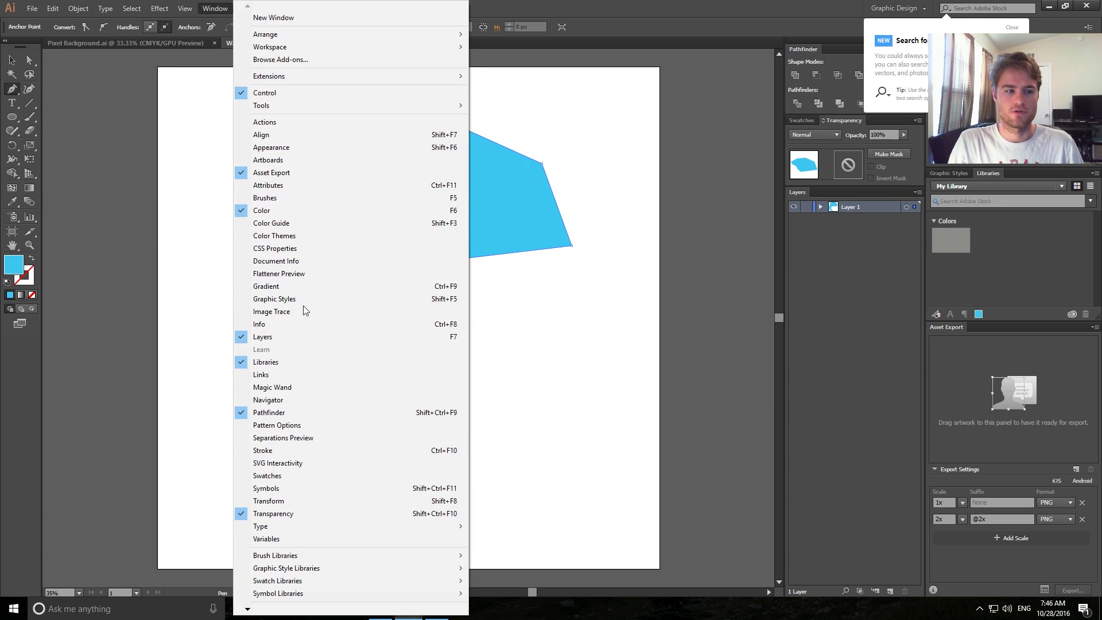
{"action": "left_click", "coordinate": [817, 281]}
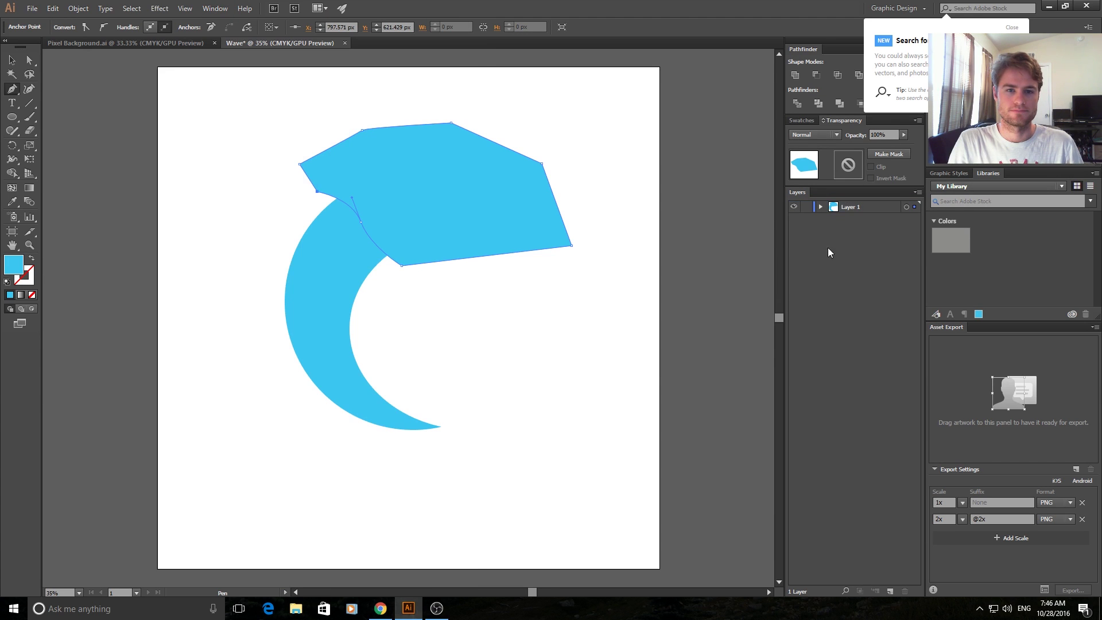
{"action": "left_click", "coordinate": [11, 60]}
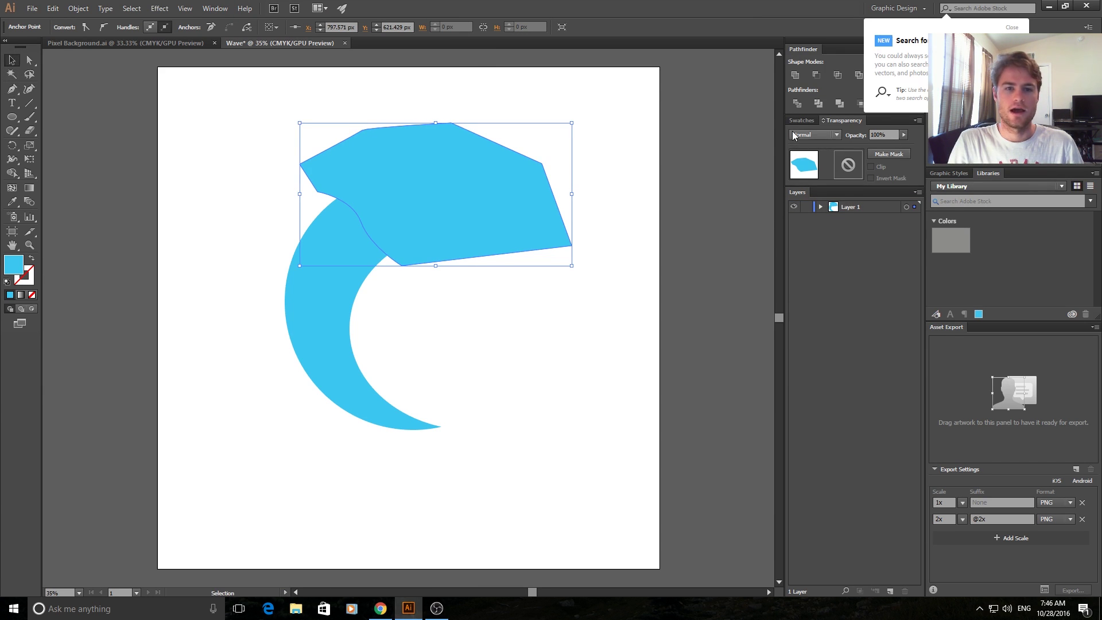
{"action": "left_click", "coordinate": [818, 136]}
{"action": "left_click", "coordinate": [826, 215]}
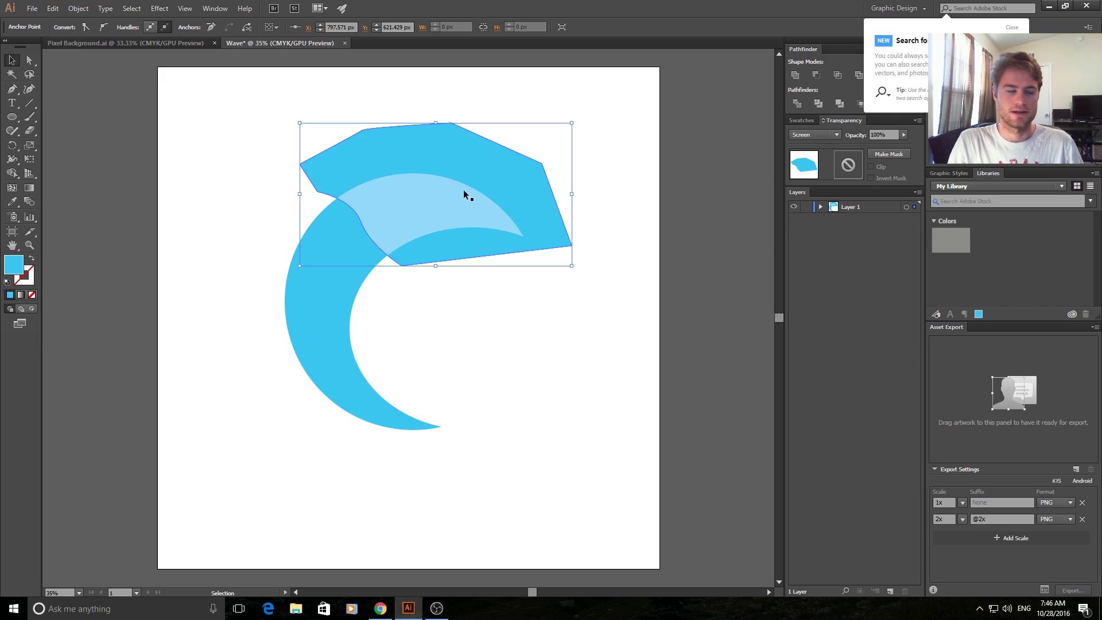
Trim away the polygon outside the crescent with Shape Builder, leaving a light-blue top band.
{"action": "left_click_drag", "start_coordinate": [550, 113], "coordinate": [226, 444]}
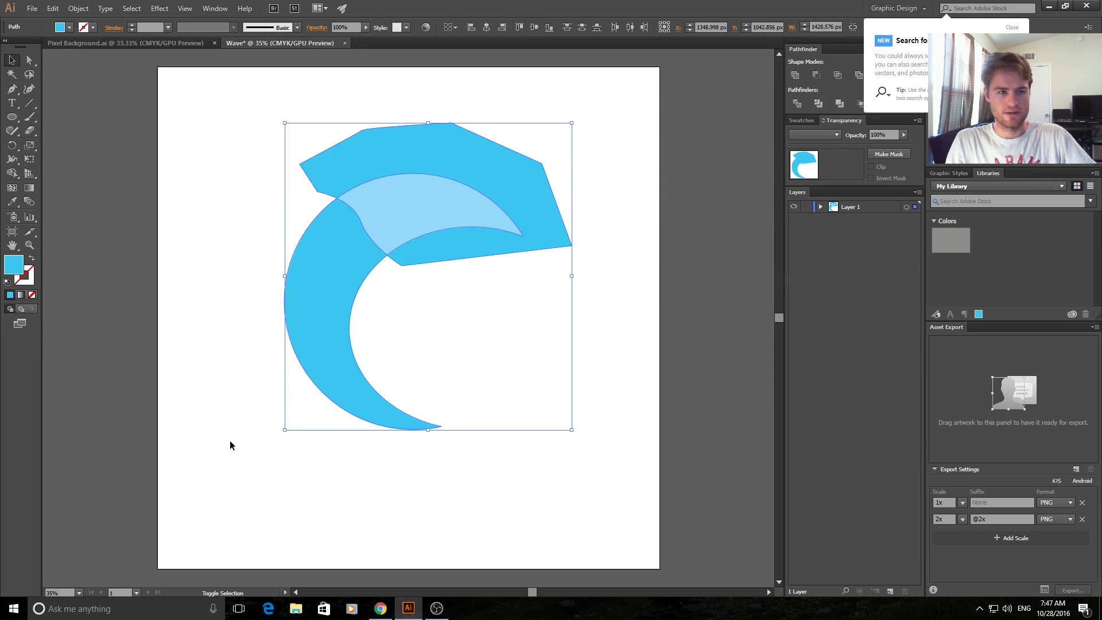
{"action": "left_click", "coordinate": [13, 175]}
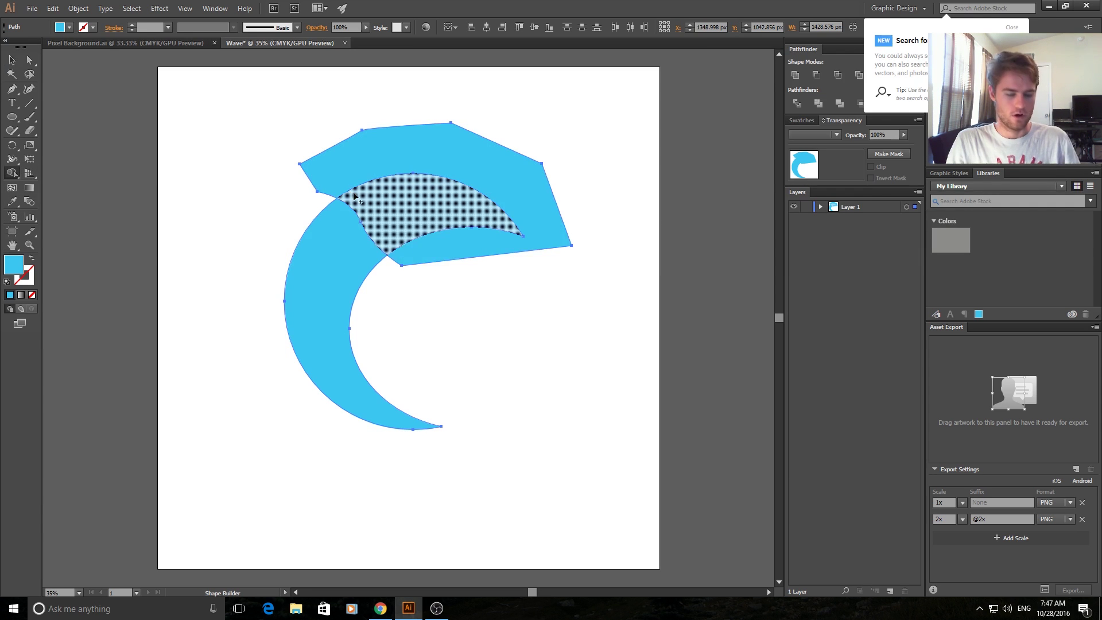
{"action": "left_click", "coordinate": [459, 243], "text": "alt"}
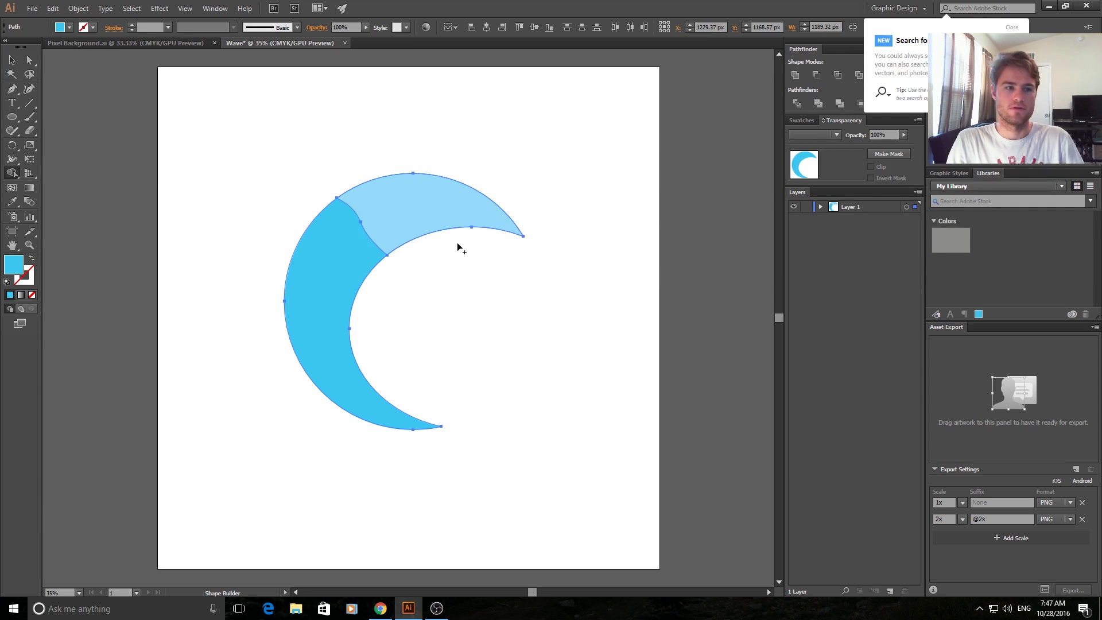
{"action": "key", "text": "v"}
{"action": "left_click", "coordinate": [386, 336]}
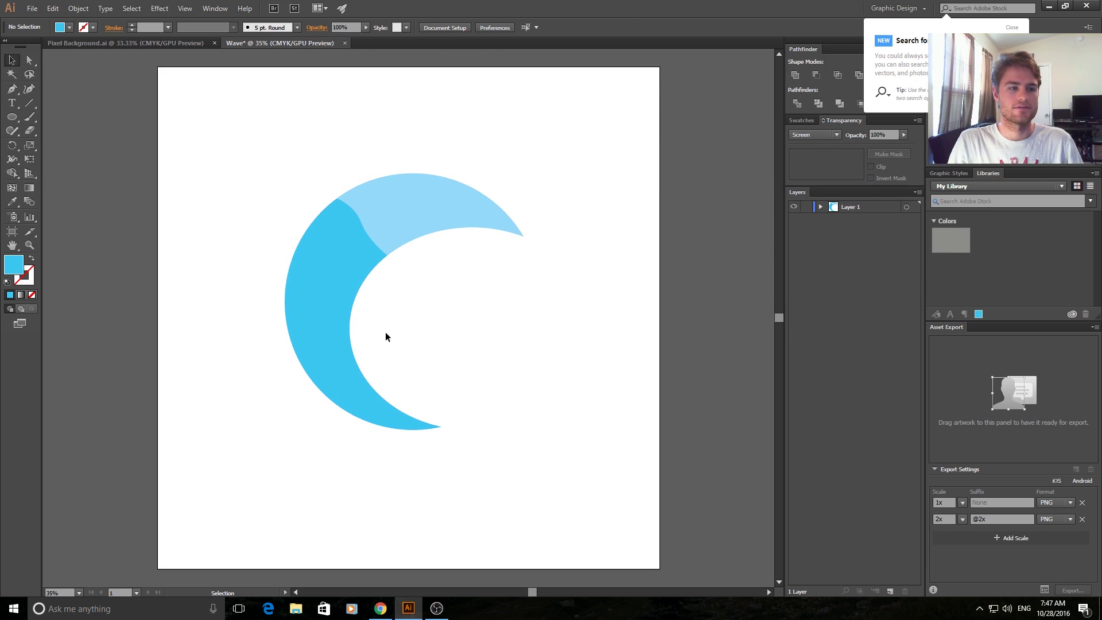
Pen-draw a closed shape under the crescent's base, stretching right into a pointed wedge.
{"action": "left_click", "coordinate": [12, 89]}
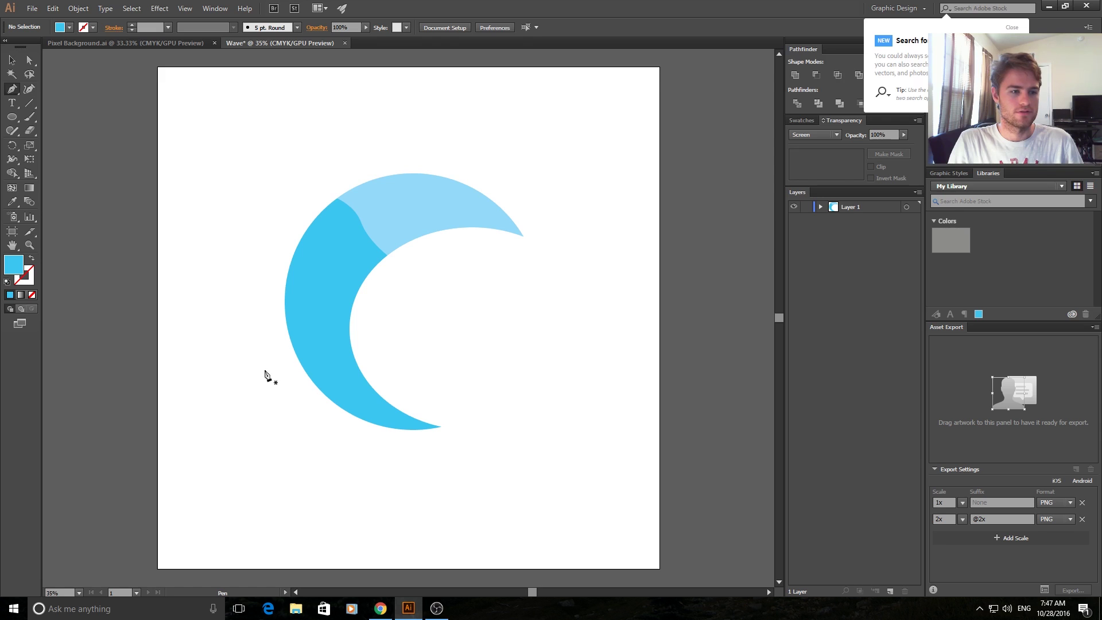
{"action": "left_click", "coordinate": [263, 337]}
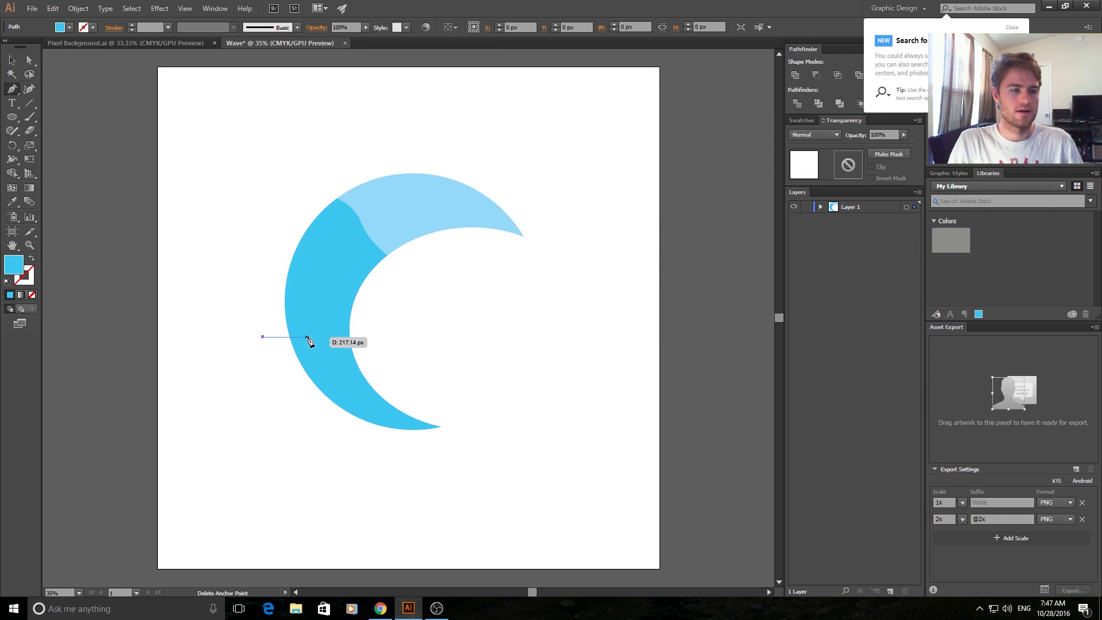
{"action": "left_click_drag", "start_coordinate": [318, 337], "coordinate": [342, 344]}
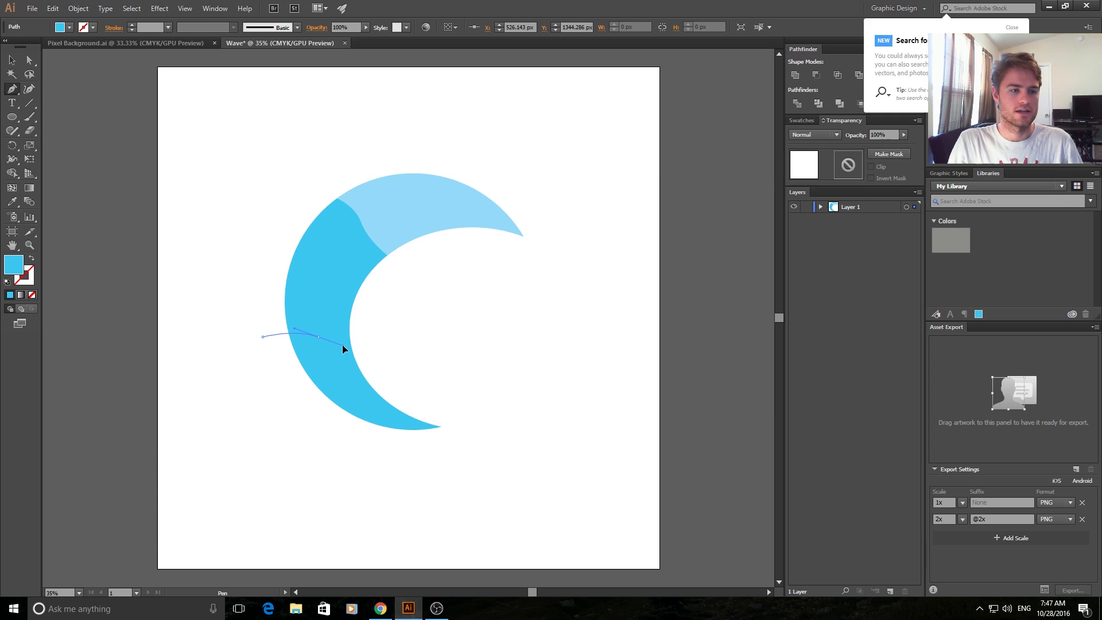
{"action": "left_click", "coordinate": [403, 336]}
{"action": "left_click", "coordinate": [585, 441]}
{"action": "mouse_move", "coordinate": [380, 484]}
{"action": "left_mouse_down"}
{"action": "mouse_move", "coordinate": [315, 462]}
{"action": "mouse_move", "coordinate": [362, 475]}
{"action": "left_mouse_up"}
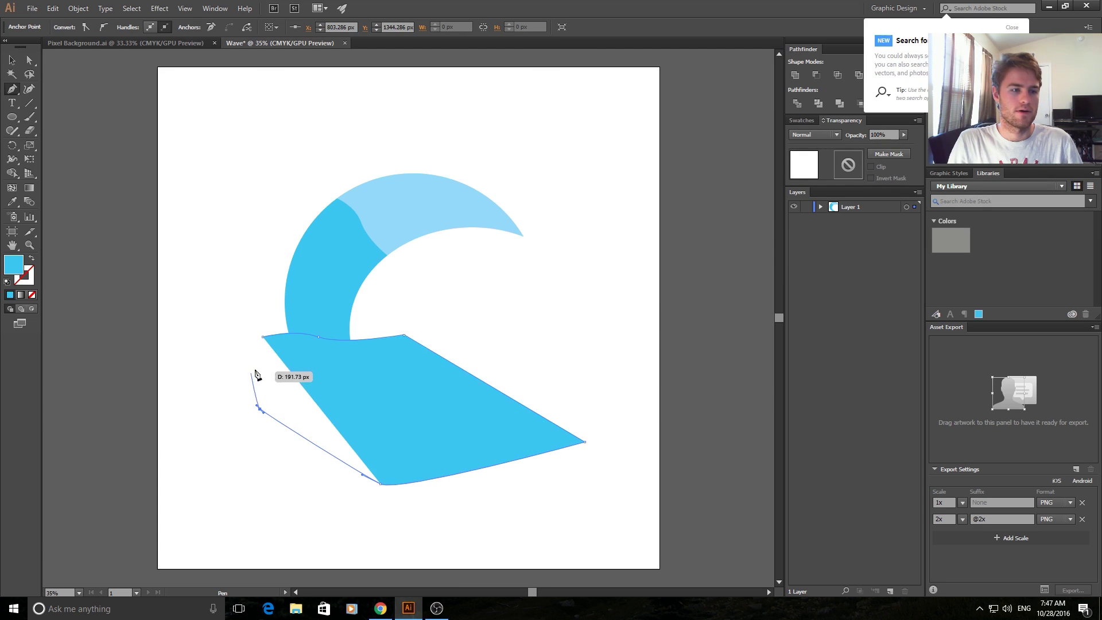
{"action": "left_click", "coordinate": [261, 409]}
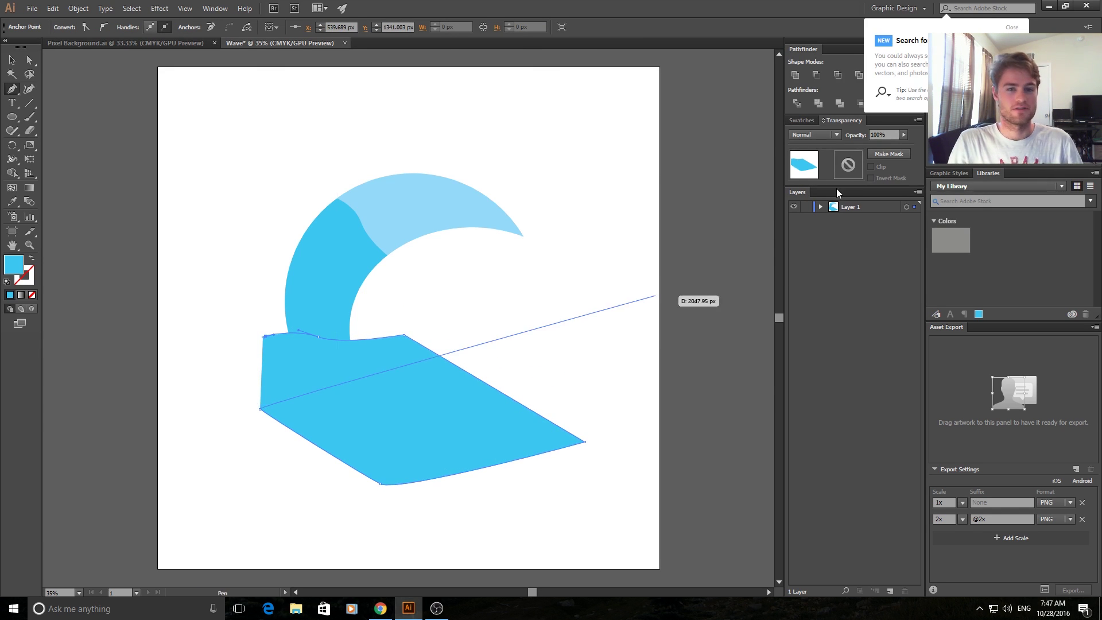
{"action": "left_click", "coordinate": [263, 337]}
{"action": "left_click", "coordinate": [13, 60]}
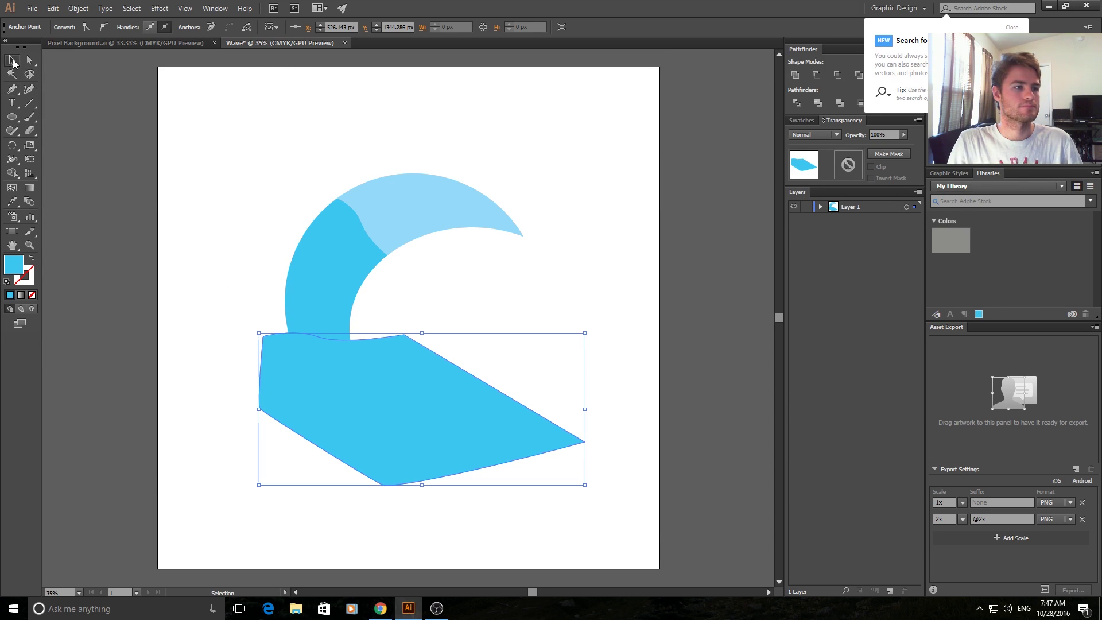
Set the lower shape to Color Burn and trim its part outside the crescent with Shape Builder.
{"action": "left_click", "coordinate": [821, 134]}
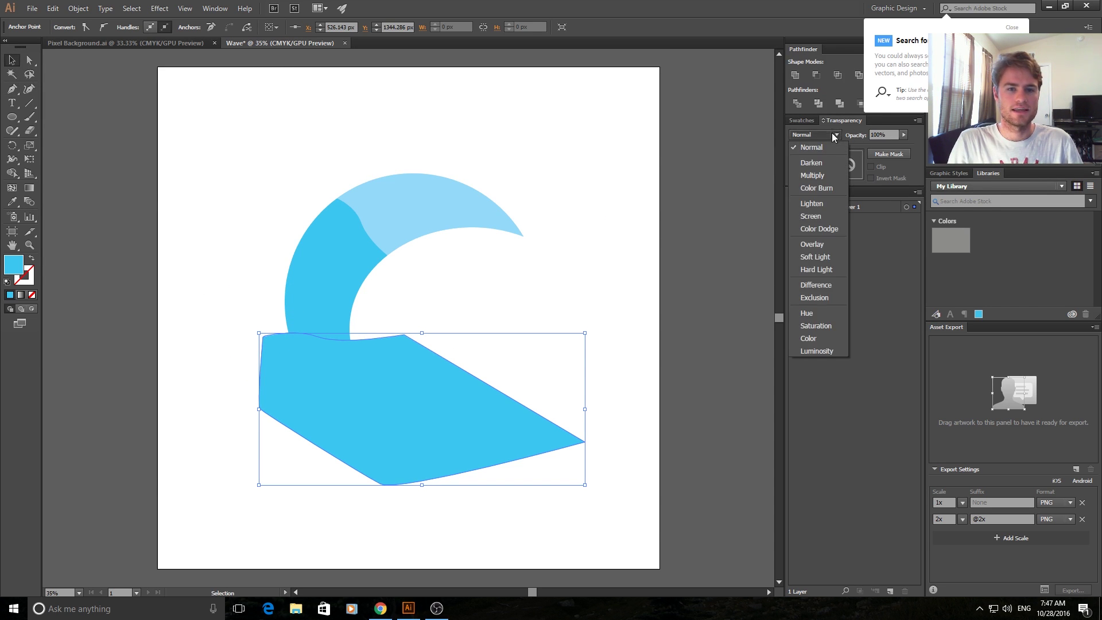
{"action": "left_click", "coordinate": [817, 190]}
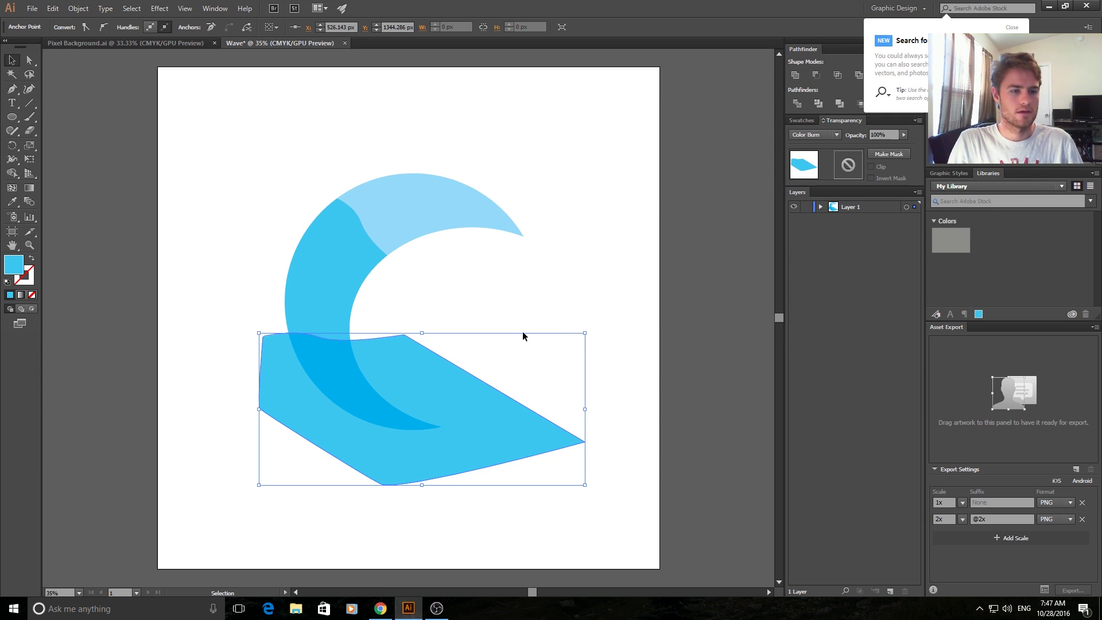
{"action": "key", "text": "ctrl+a"}
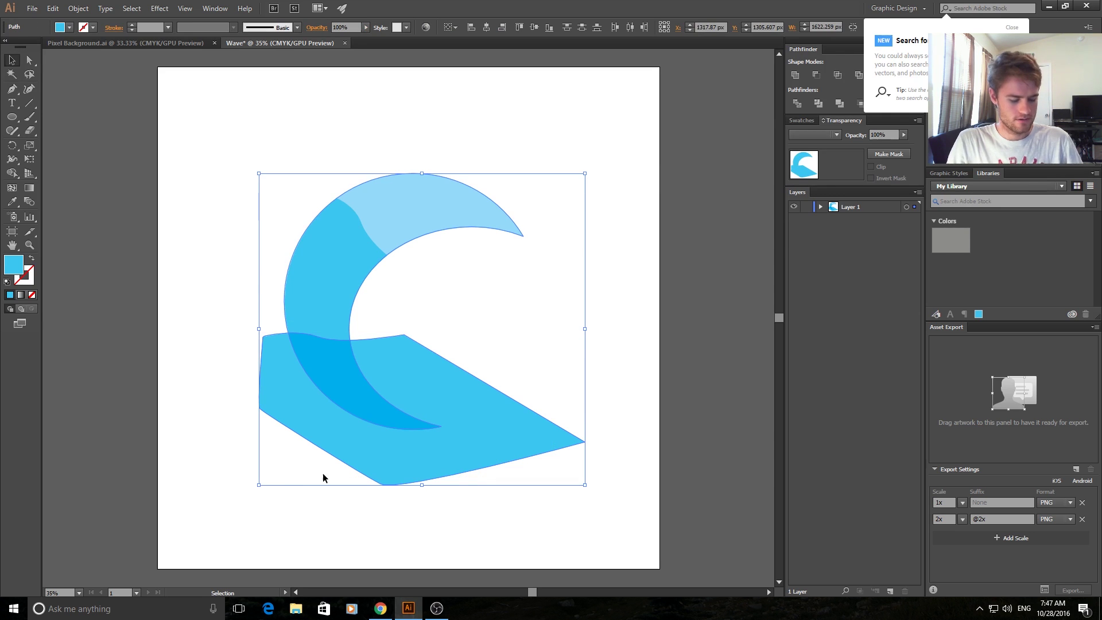
{"action": "key", "text": "shift+m"}
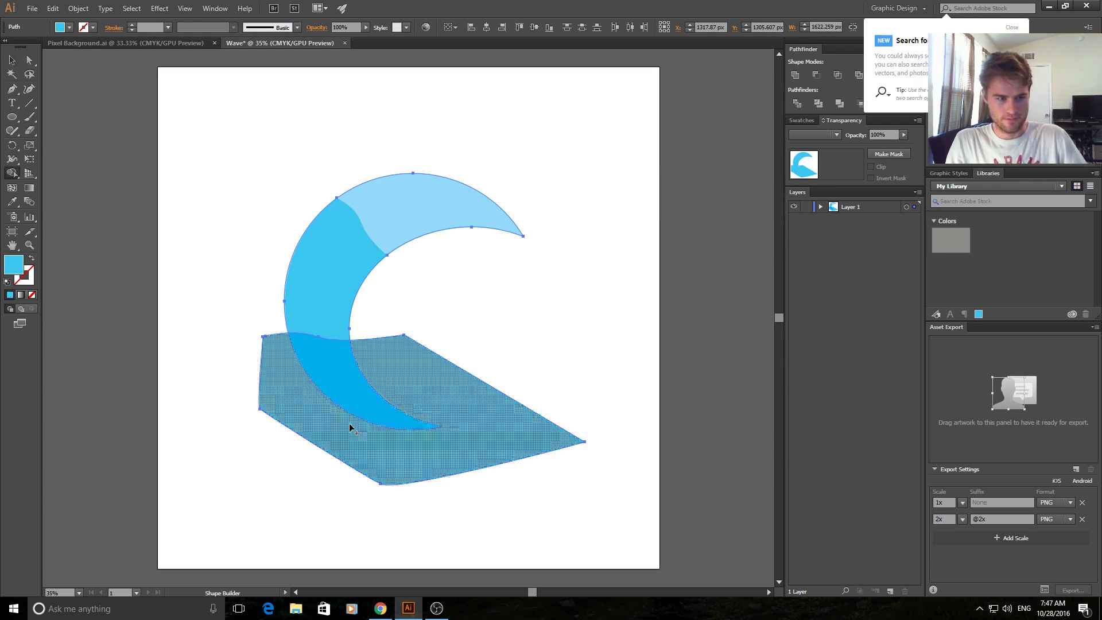
{"action": "left_click", "coordinate": [342, 430], "text": "alt"}
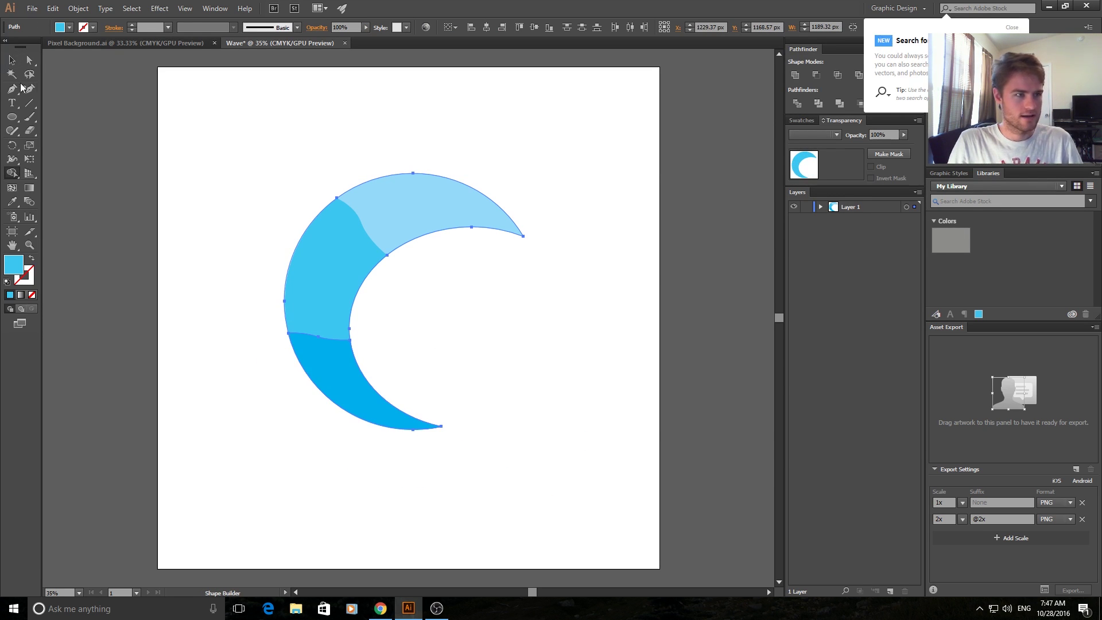
{"action": "left_click", "coordinate": [11, 60]}
{"action": "left_click", "coordinate": [615, 292]}
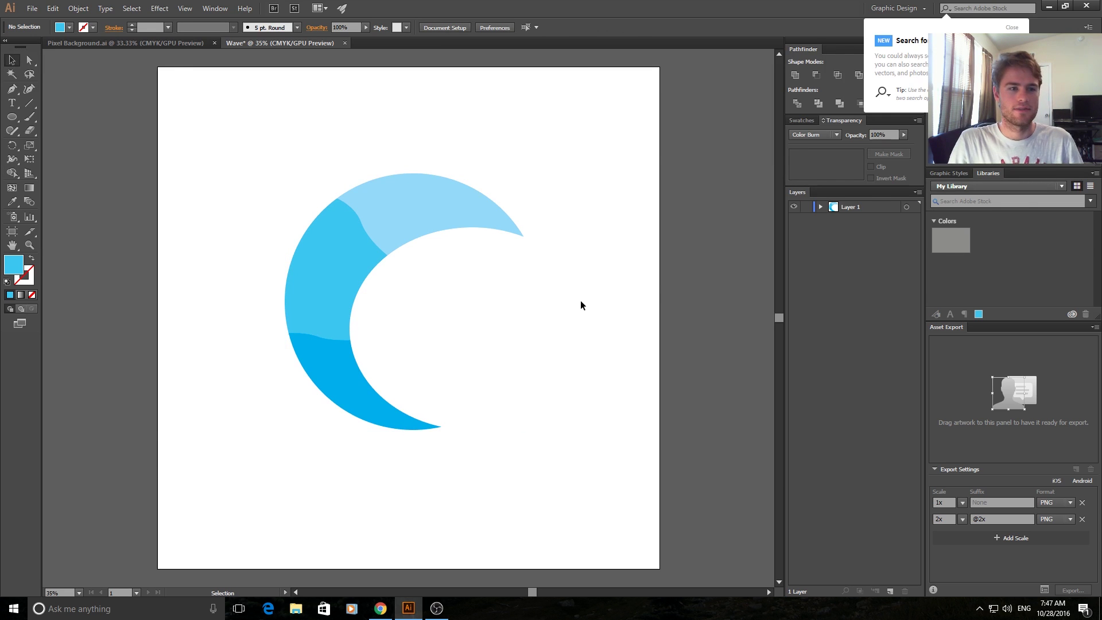